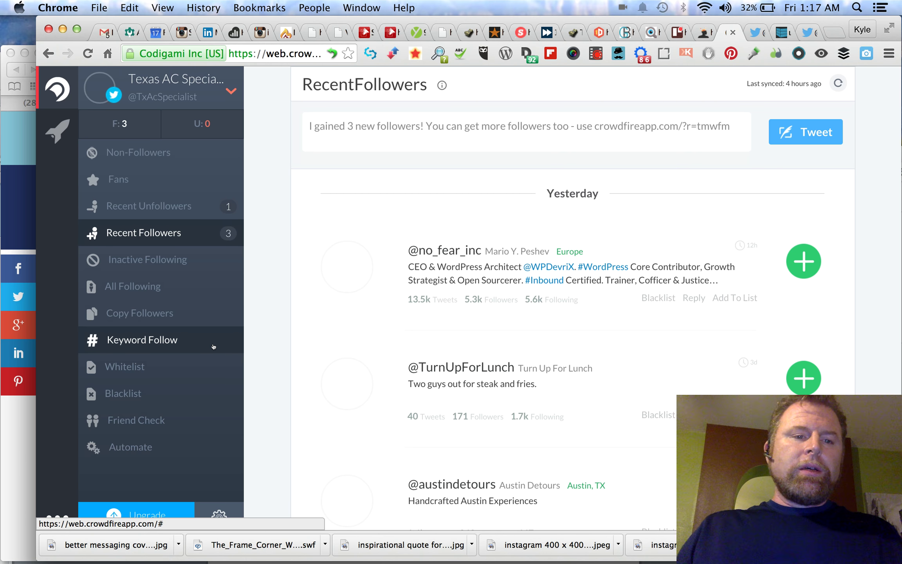
- Filter the Inactive Following list to accounts inactive 6 months or more
left_click(167, 259)
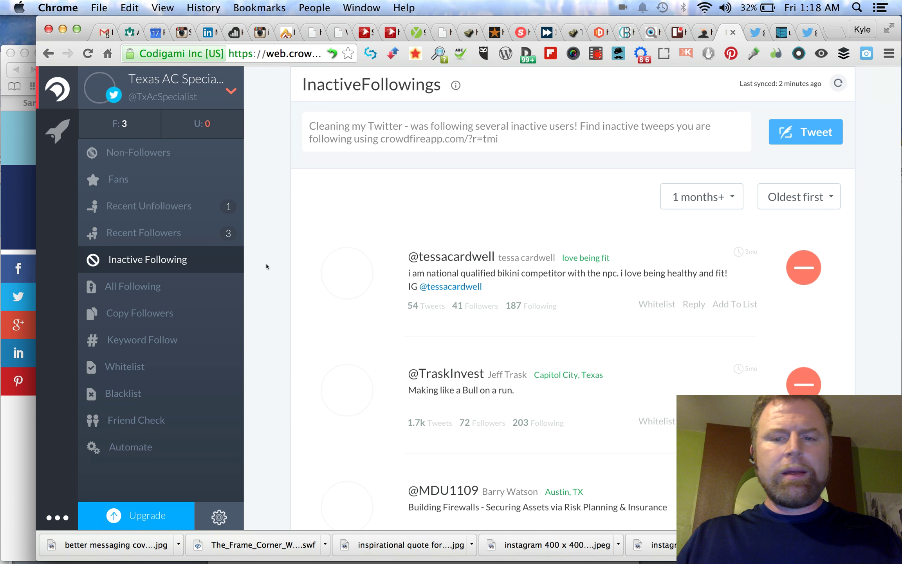
left_click(713, 197)
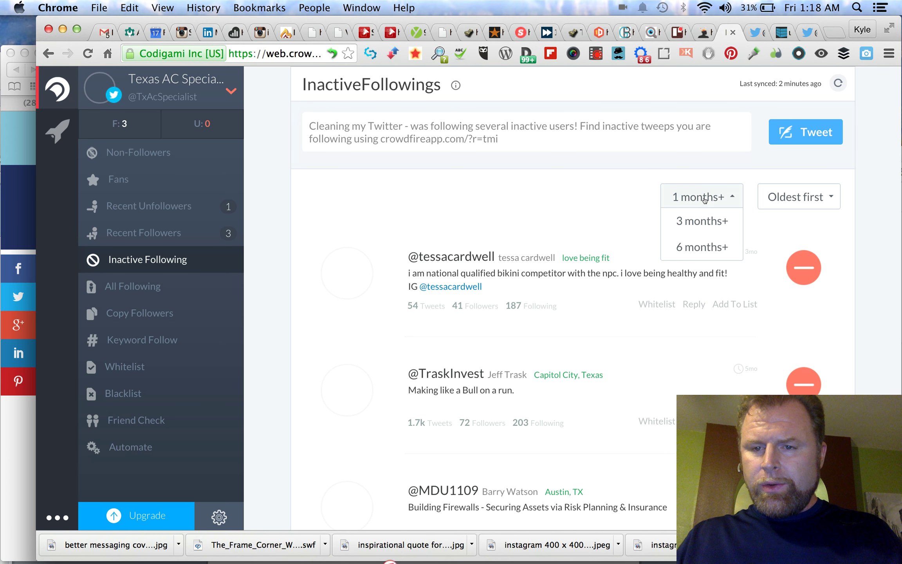
left_click(709, 265)
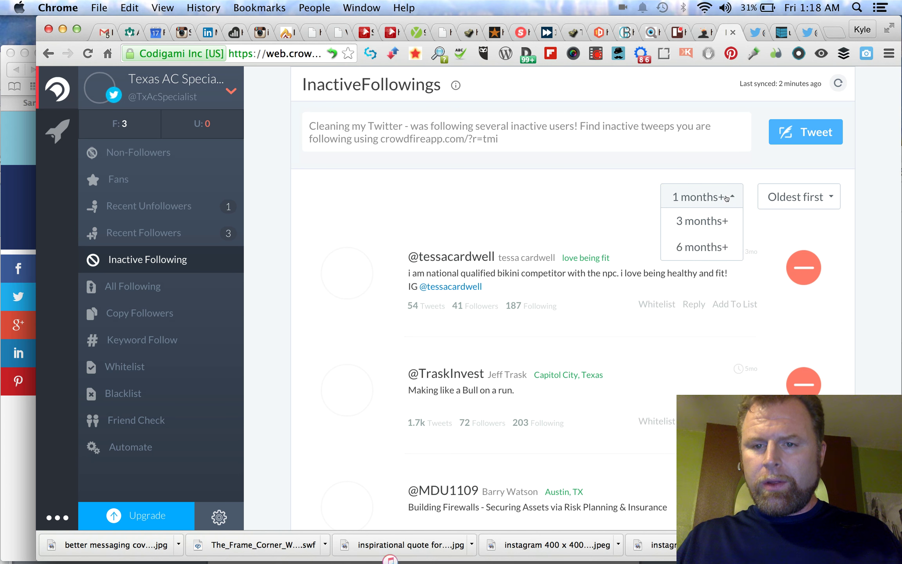
left_click(713, 197)
left_click(715, 247)
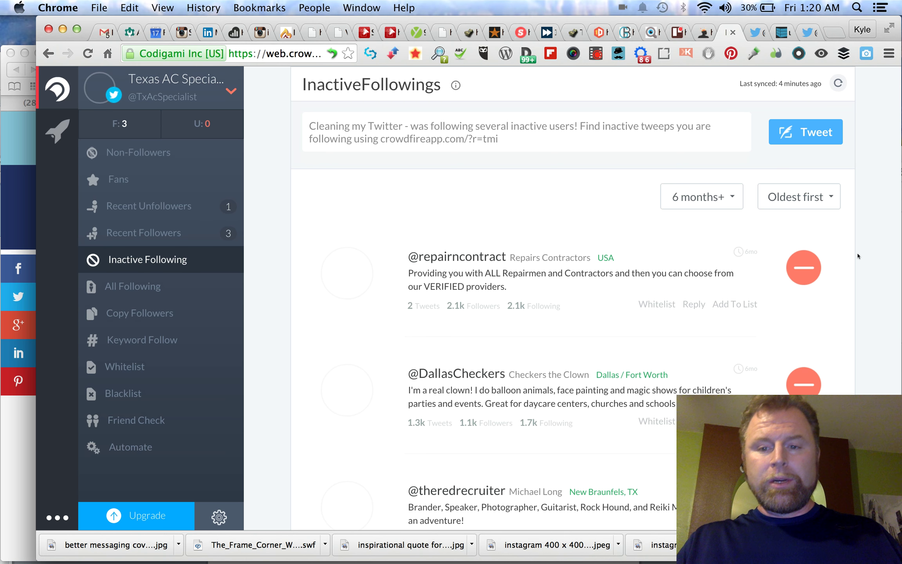
scroll(792, 302, "down", 7)
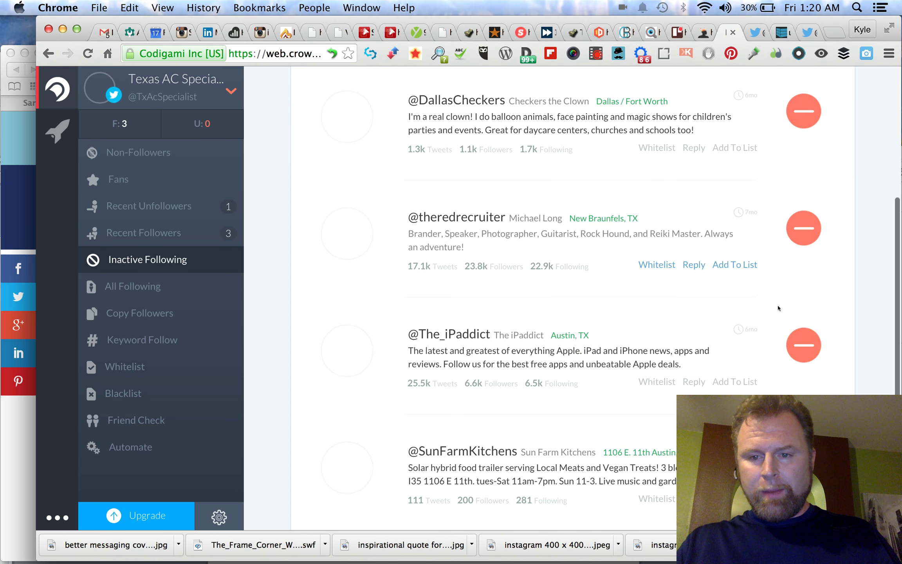
scroll(778, 308, "down", 6)
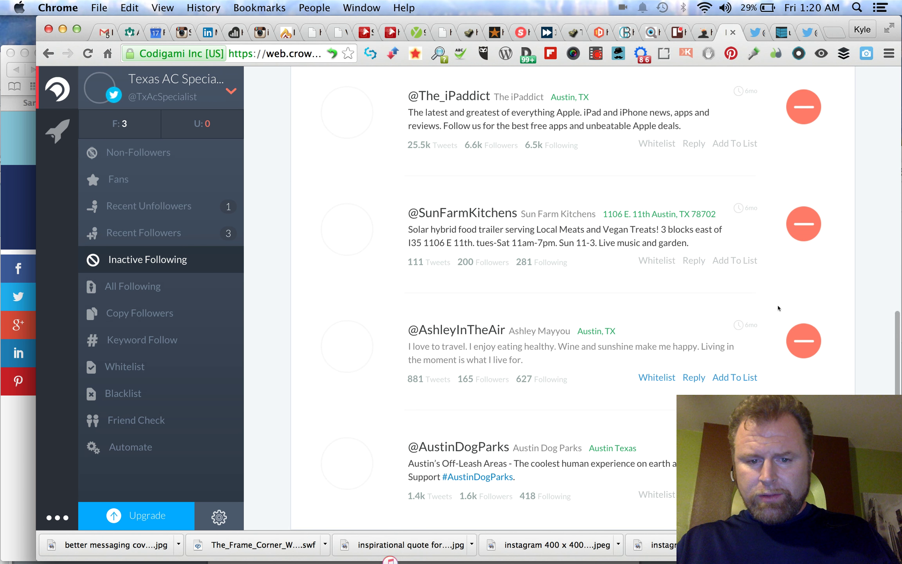
scroll(779, 308, "up", 13)
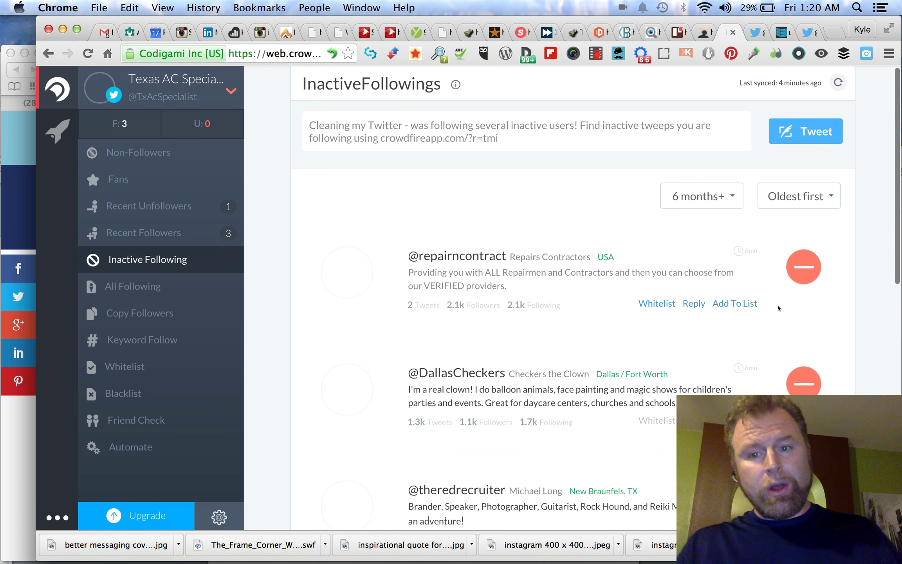
scroll(778, 308, "down", 13)
scroll(779, 308, "up", 6)
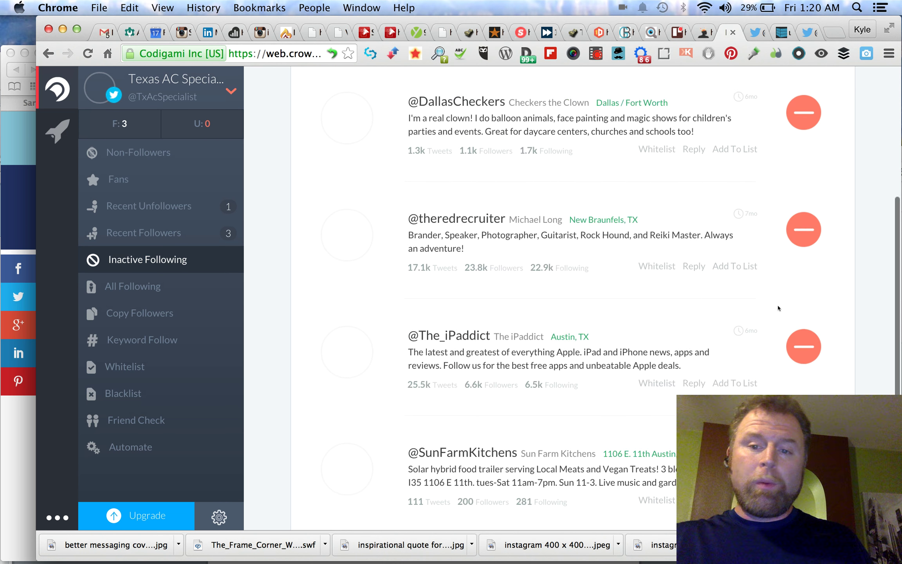
scroll(779, 308, "up", 7)
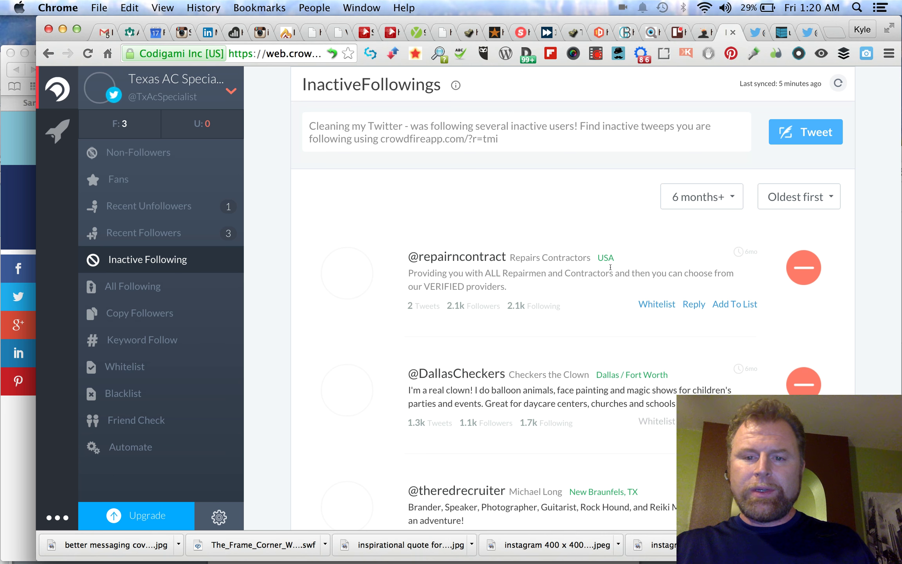
scroll(667, 264, "down", 4)
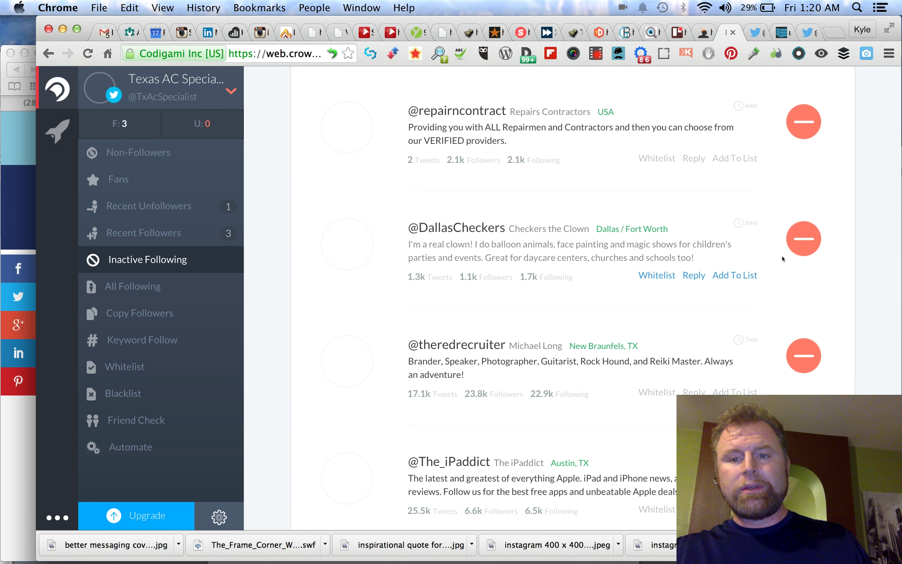
left_click(800, 239)
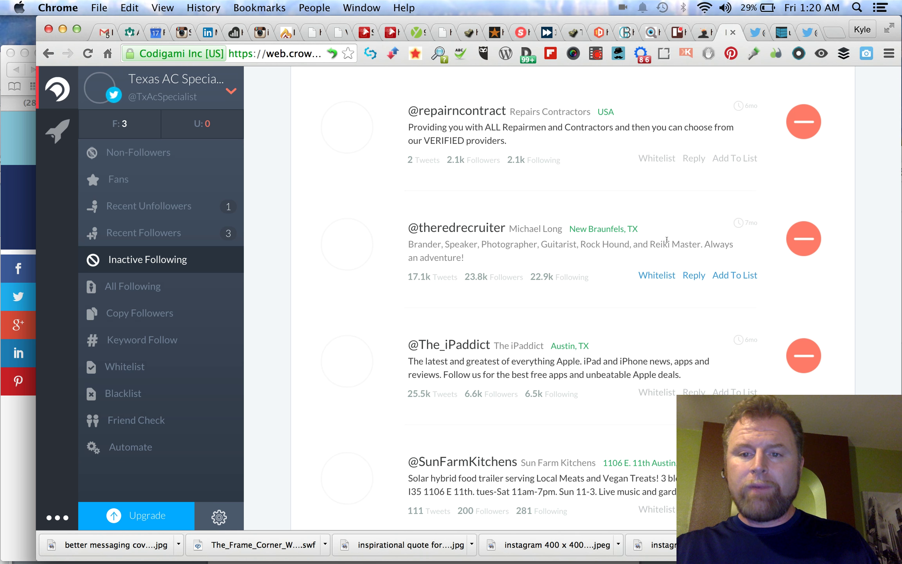
scroll(686, 290, "down", 4)
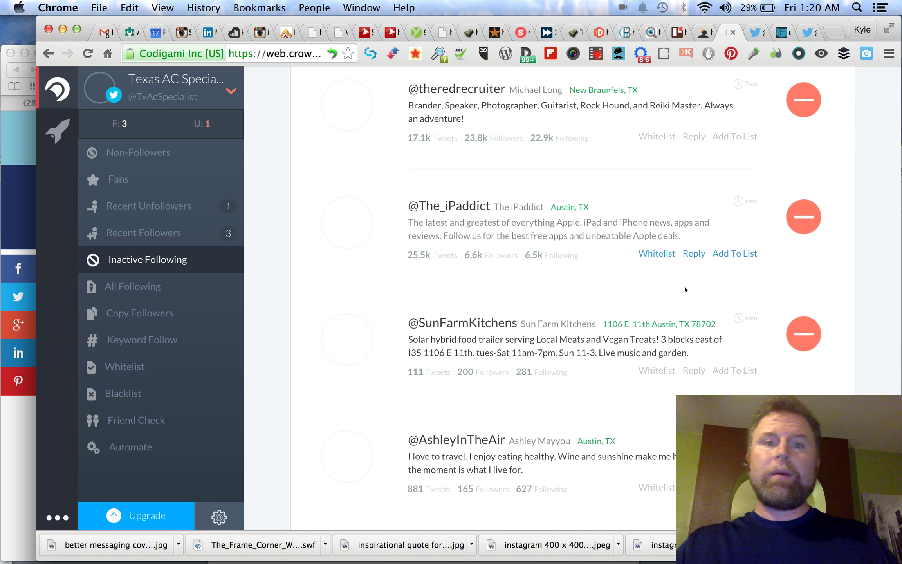
scroll(685, 289, "up", 3)
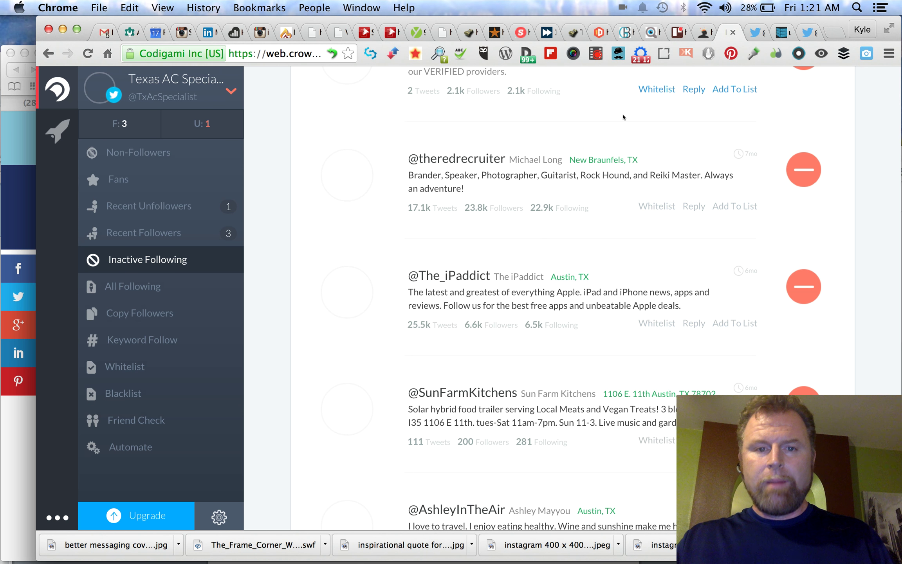
mouse_move(460, 161)
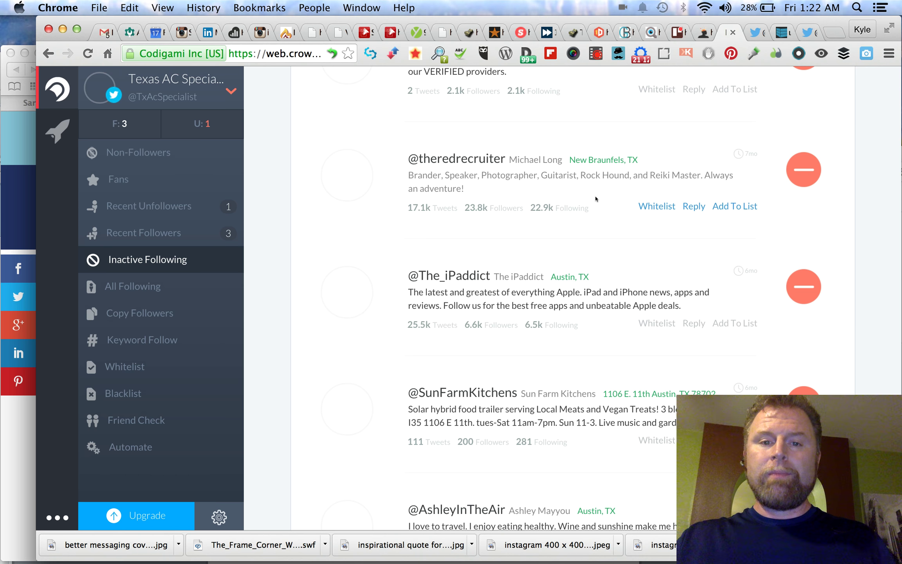
left_click(474, 157)
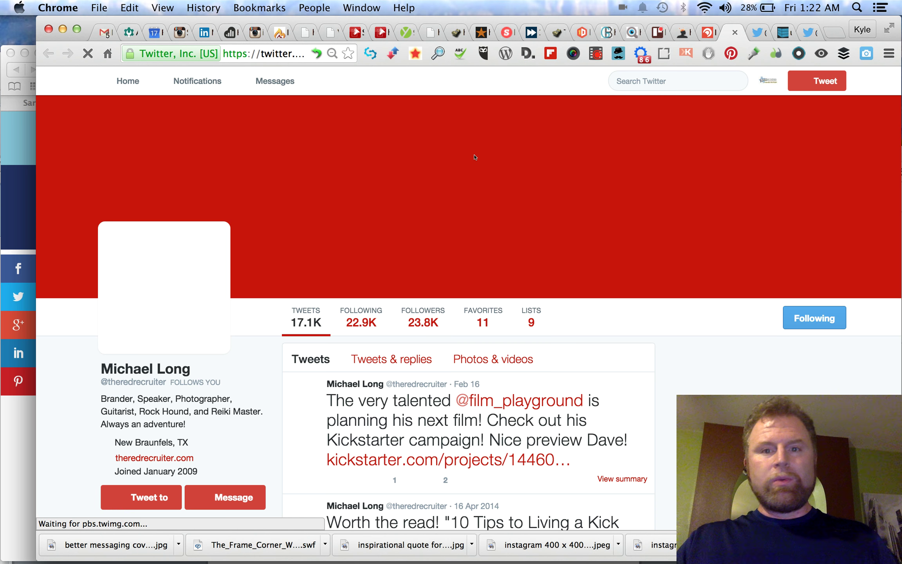
scroll(619, 311, "down", 3)
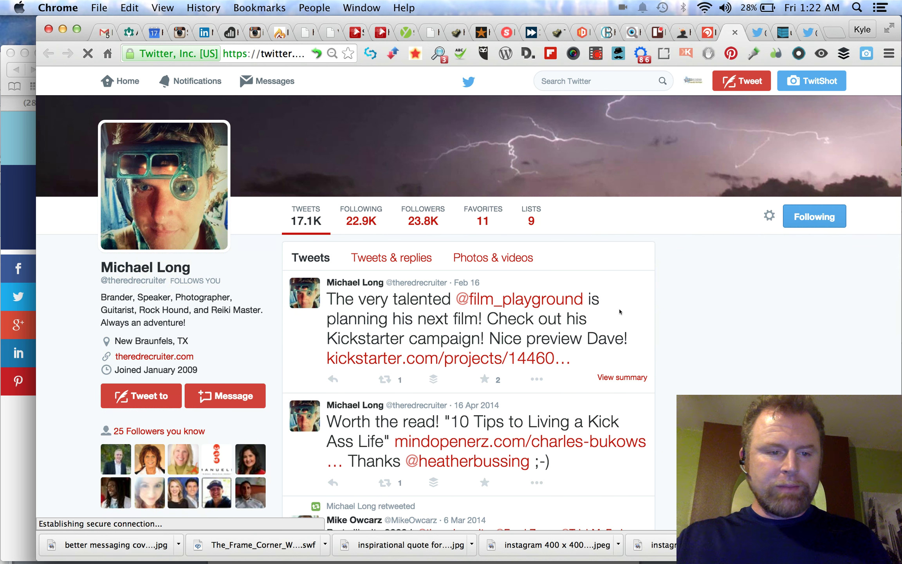
scroll(619, 312, "down", 3)
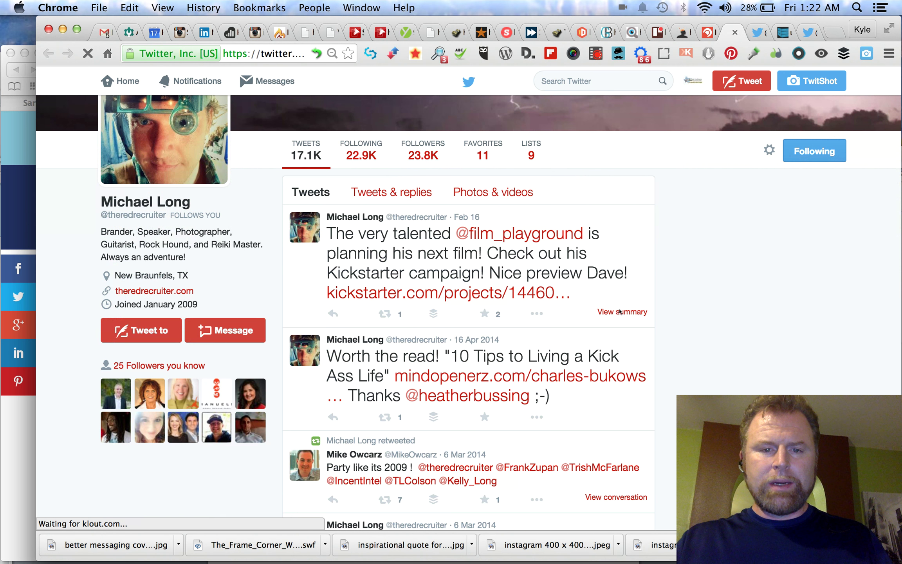
scroll(620, 311, "down", 3)
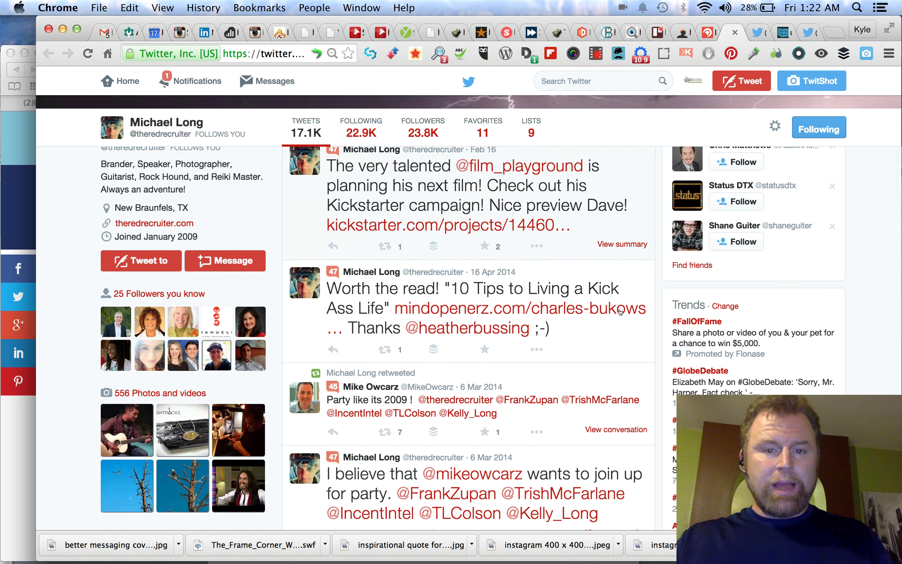
scroll(619, 312, "down", 8)
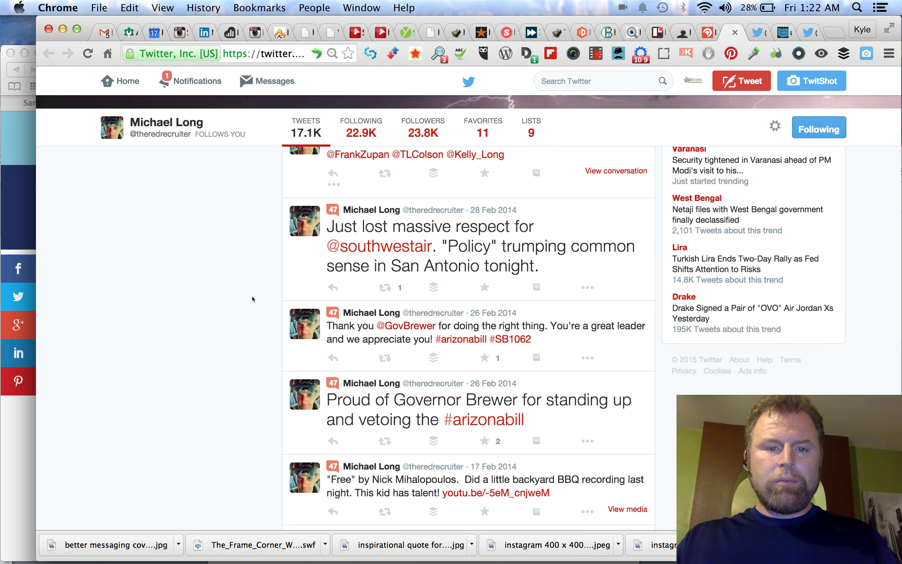
scroll(253, 299, "down", 5)
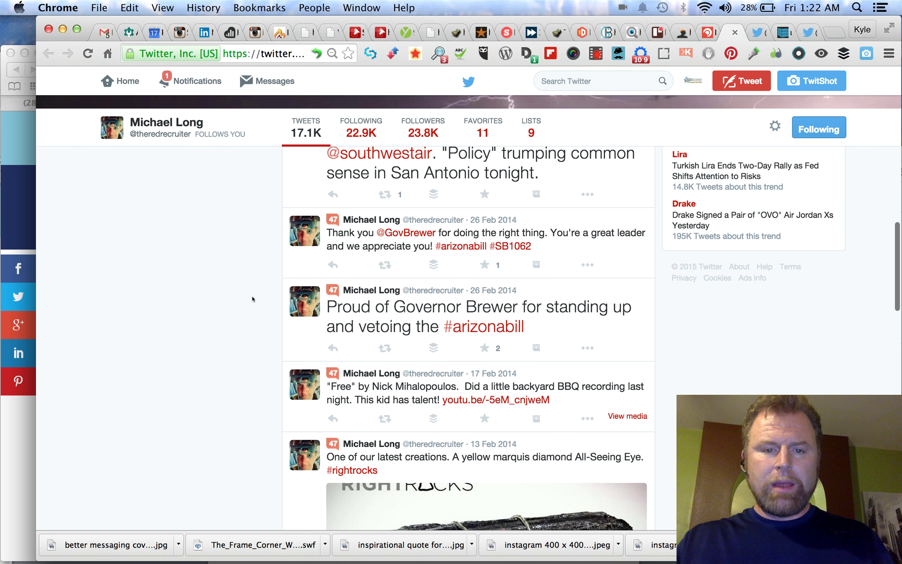
scroll(252, 299, "down", 4)
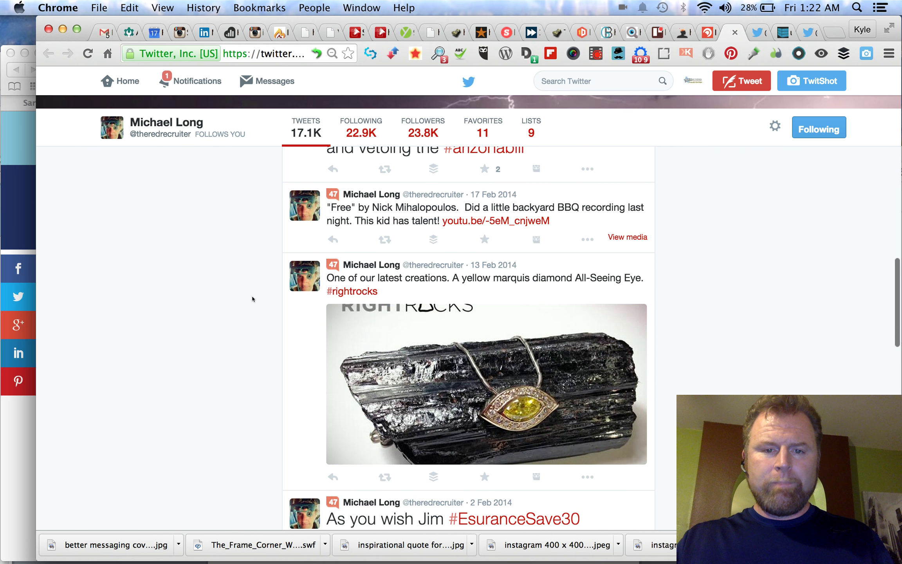
scroll(252, 299, "down", 1)
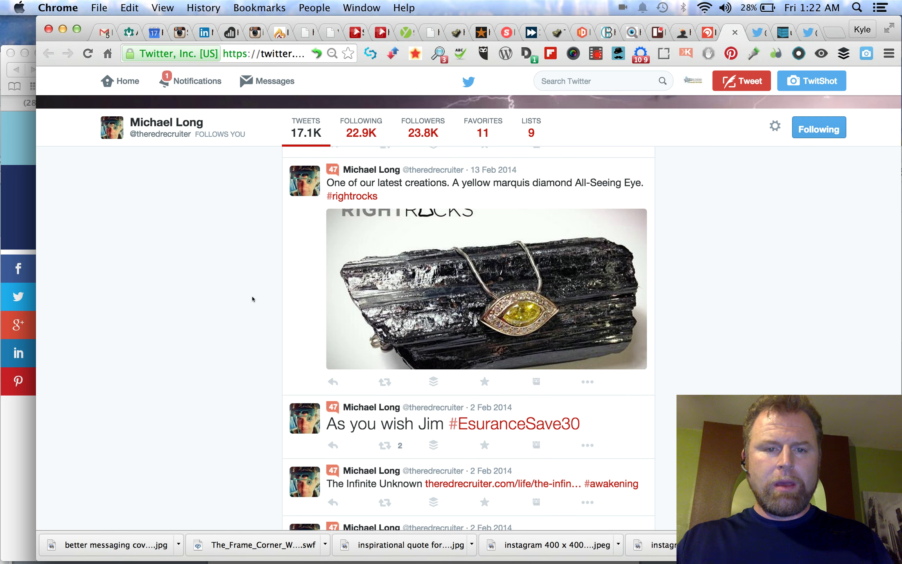
scroll(252, 299, "down", 6)
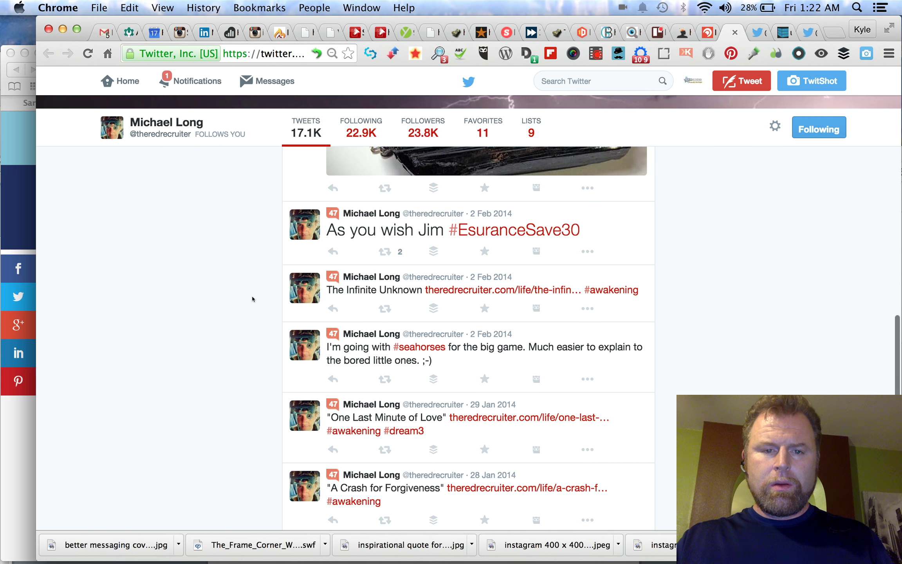
scroll(252, 299, "down", 3)
scroll(253, 299, "down", 1)
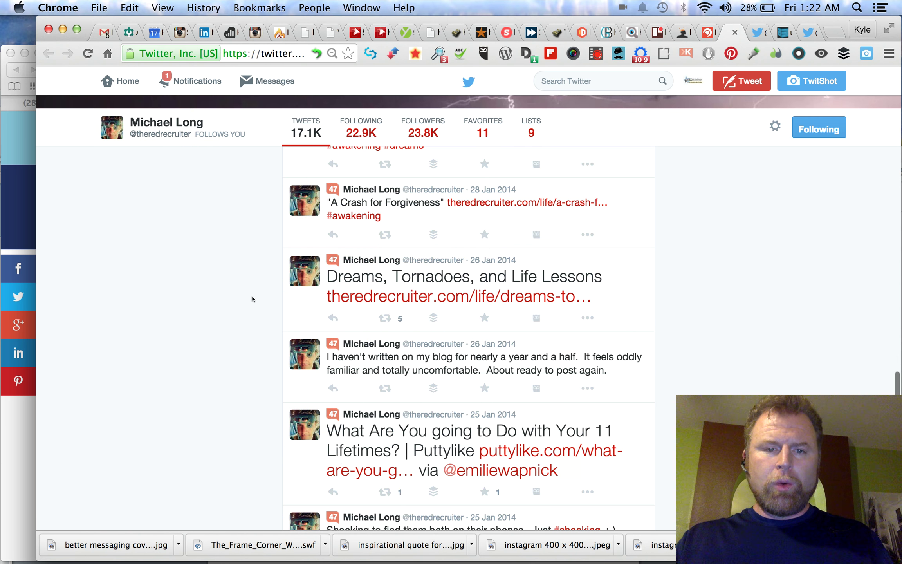
scroll(252, 299, "down", 3)
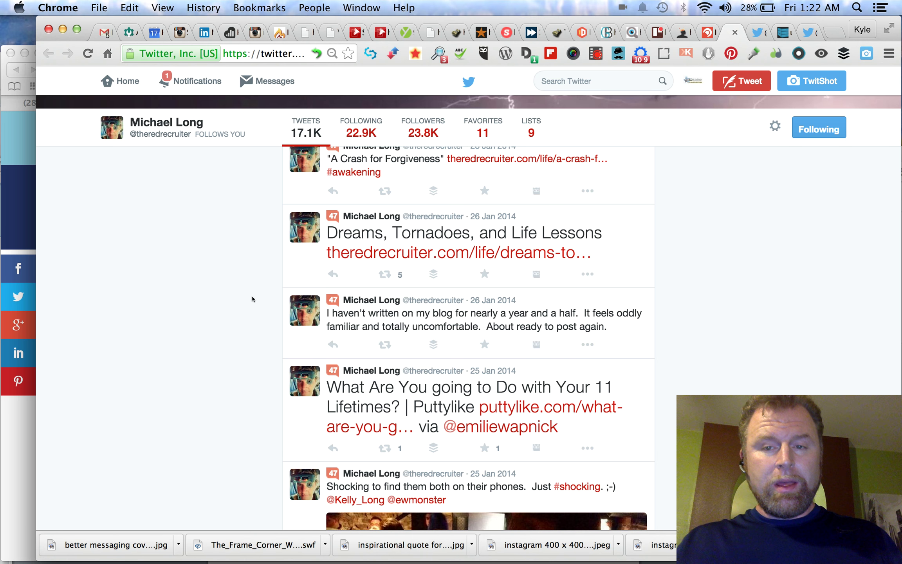
scroll(252, 299, "down", 5)
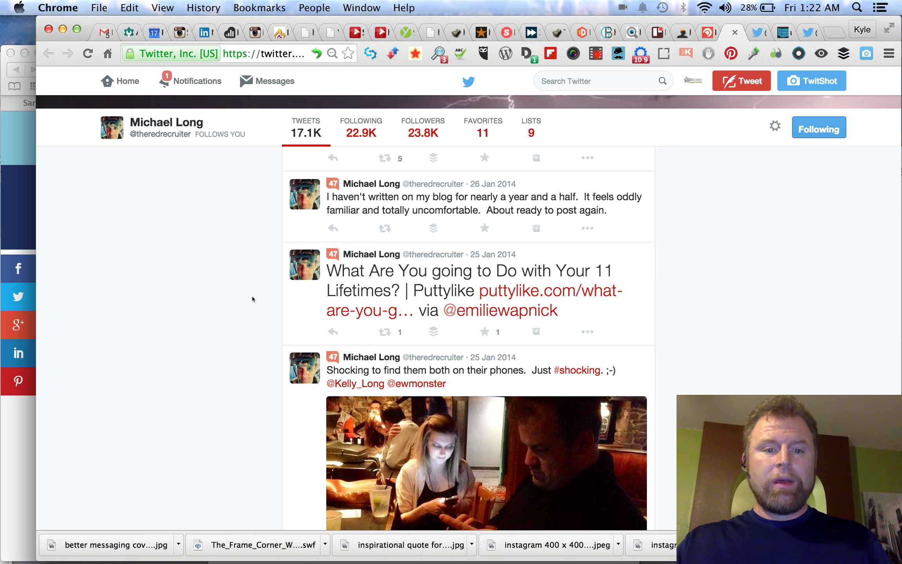
- Return to the top of the profile and close it to get back to Crowdfire
scroll(253, 299, "up", 10)
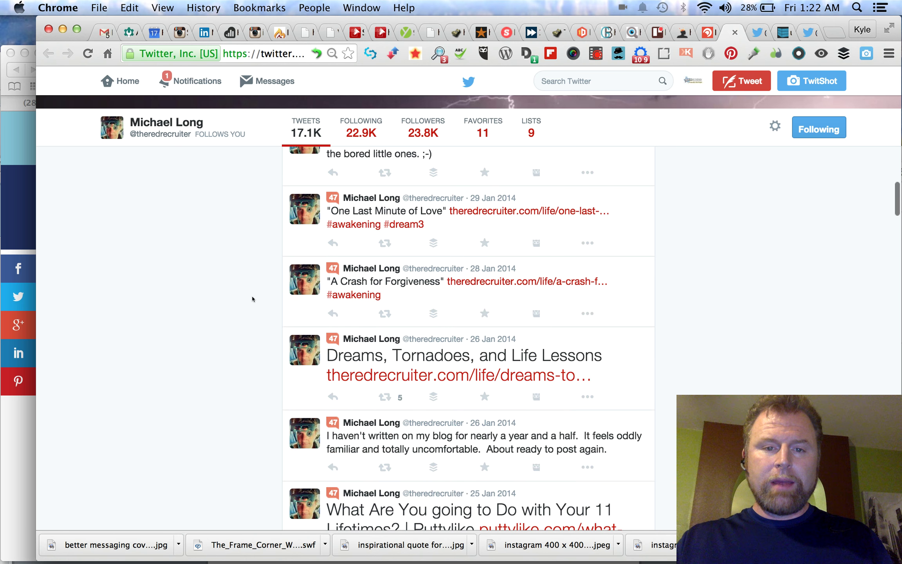
scroll(252, 299, "up", 20)
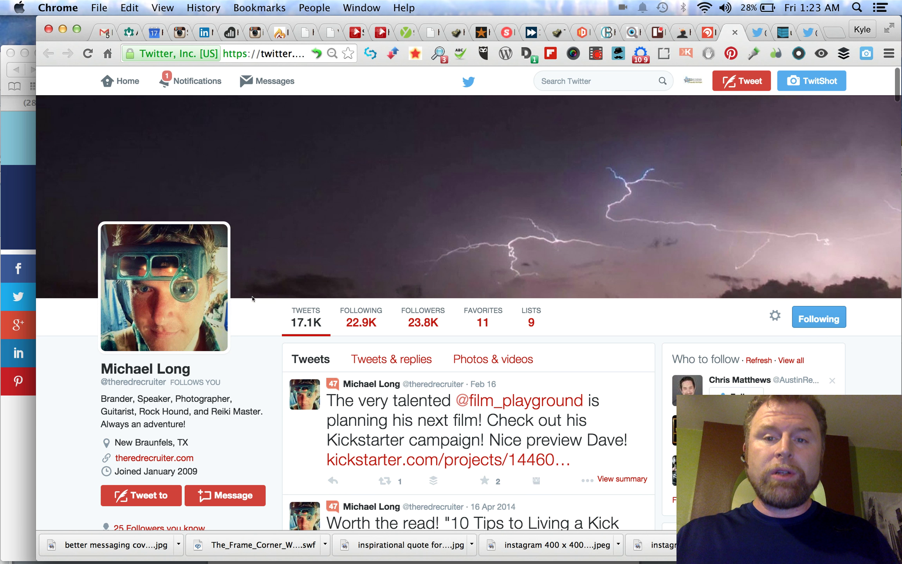
left_click(735, 33)
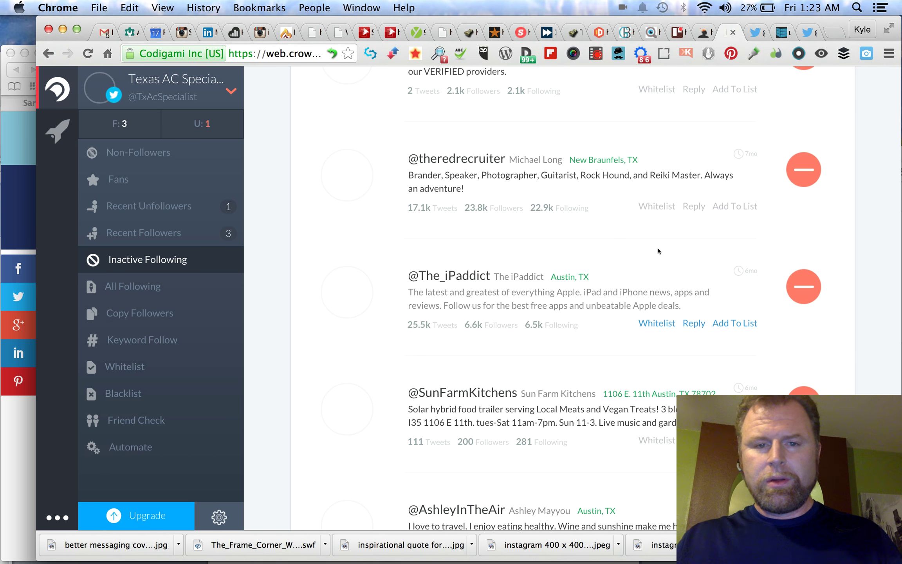
left_click(804, 169)
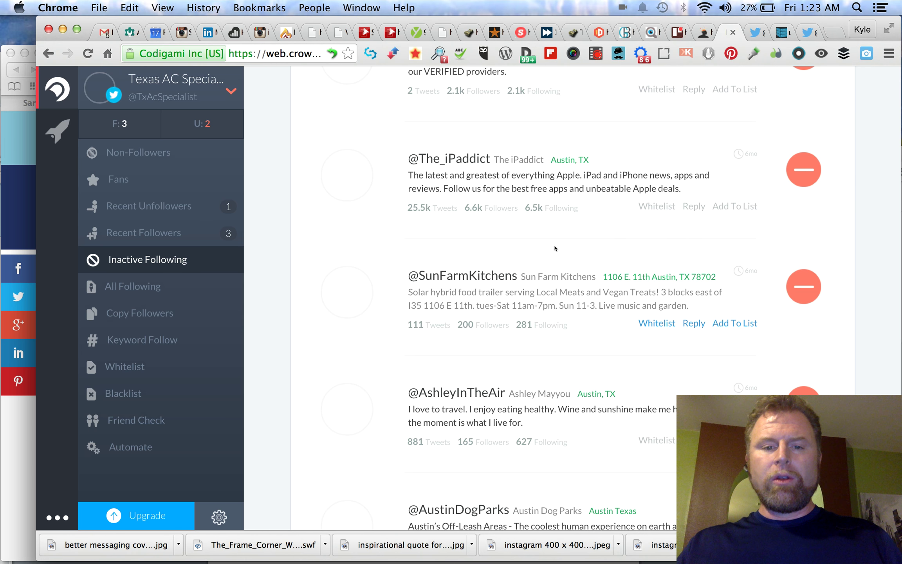
scroll(554, 248, "down", 2)
scroll(555, 247, "up", 8)
scroll(554, 245, "down", 8)
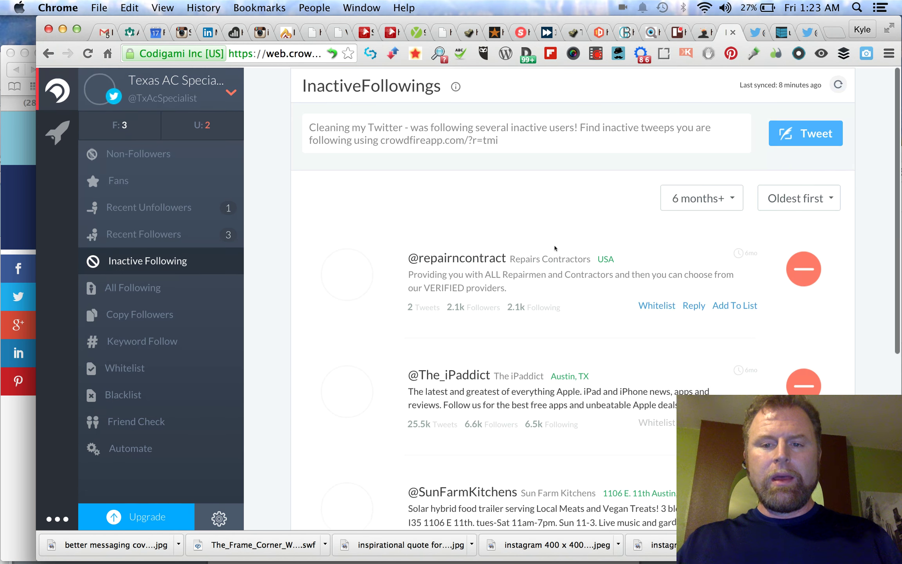
scroll(554, 246, "up", 1)
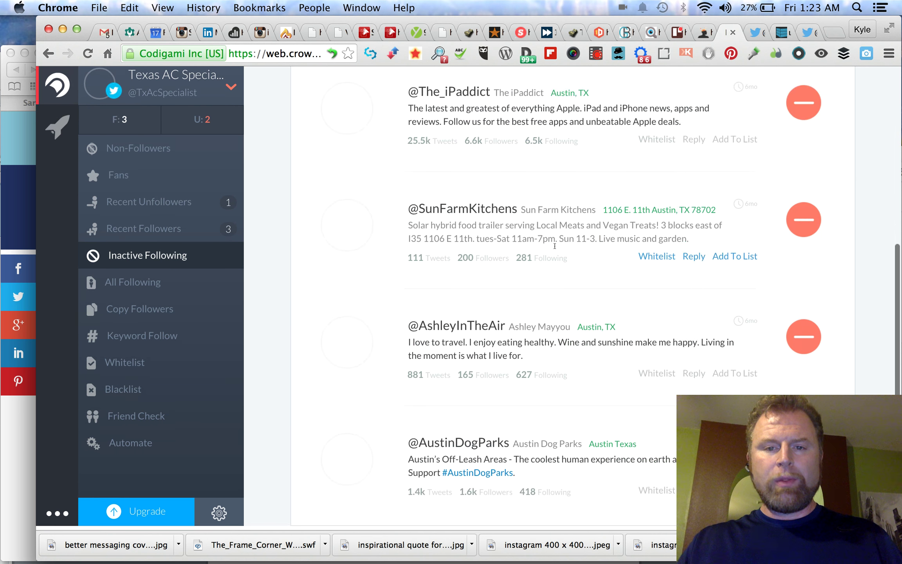
scroll(554, 246, "down", 1)
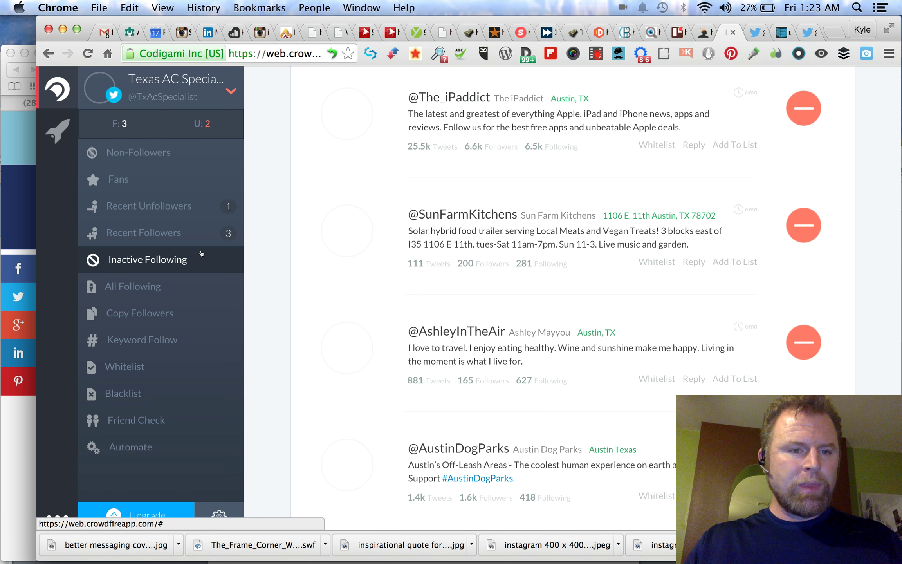
left_click(141, 212)
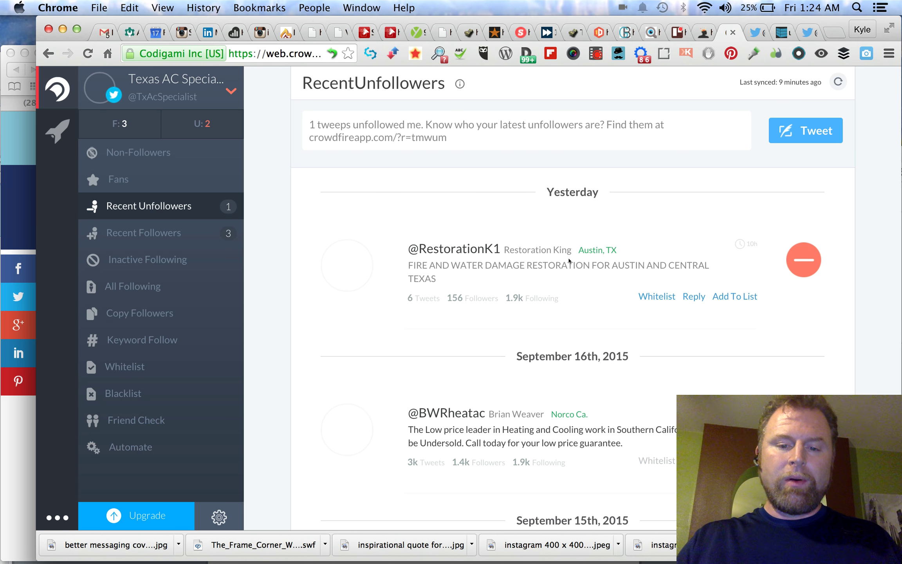
scroll(569, 260, "down", 3)
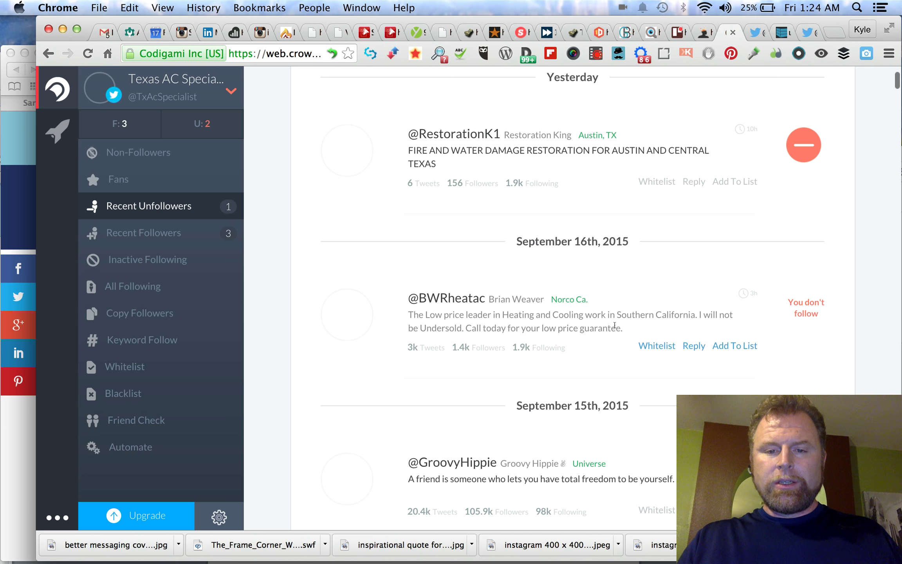
scroll(692, 288, "down", 5)
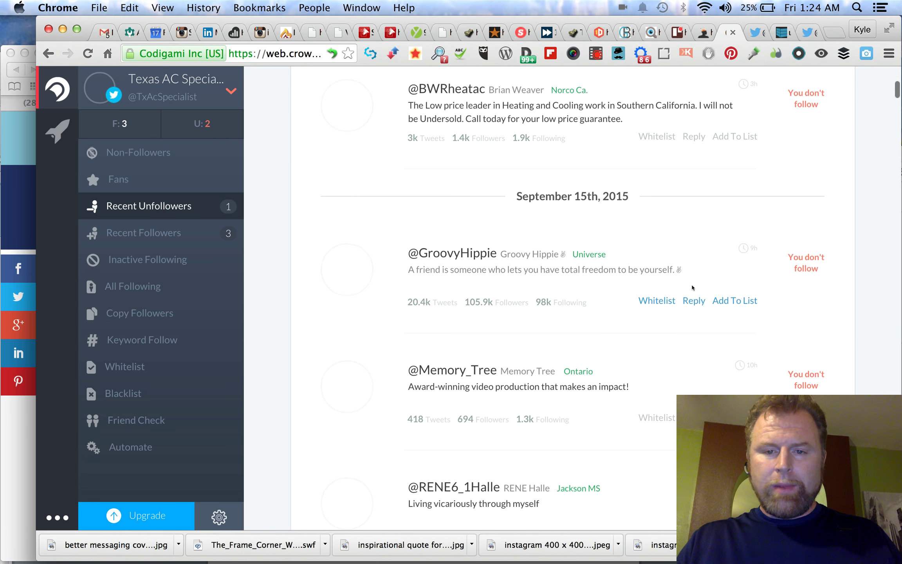
scroll(597, 253, "down", 5)
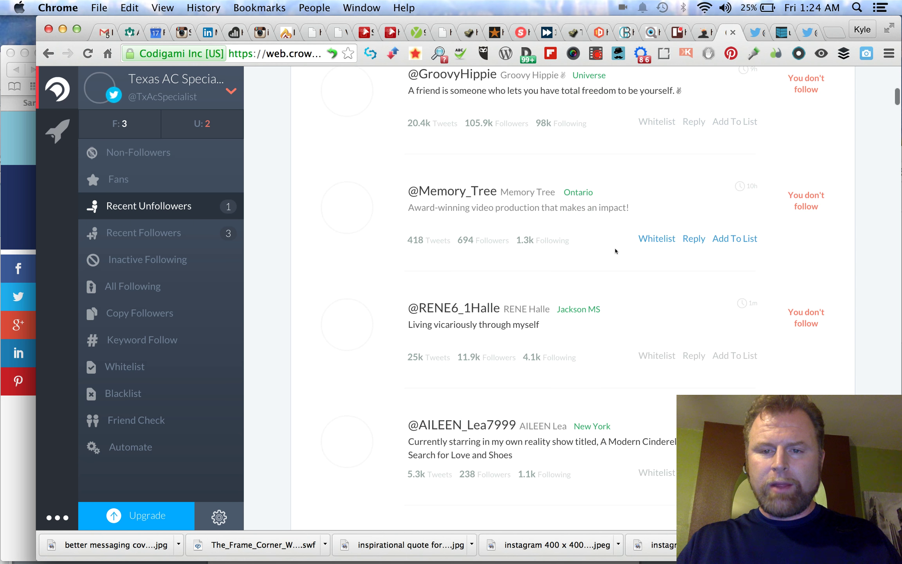
scroll(612, 276, "down", 10)
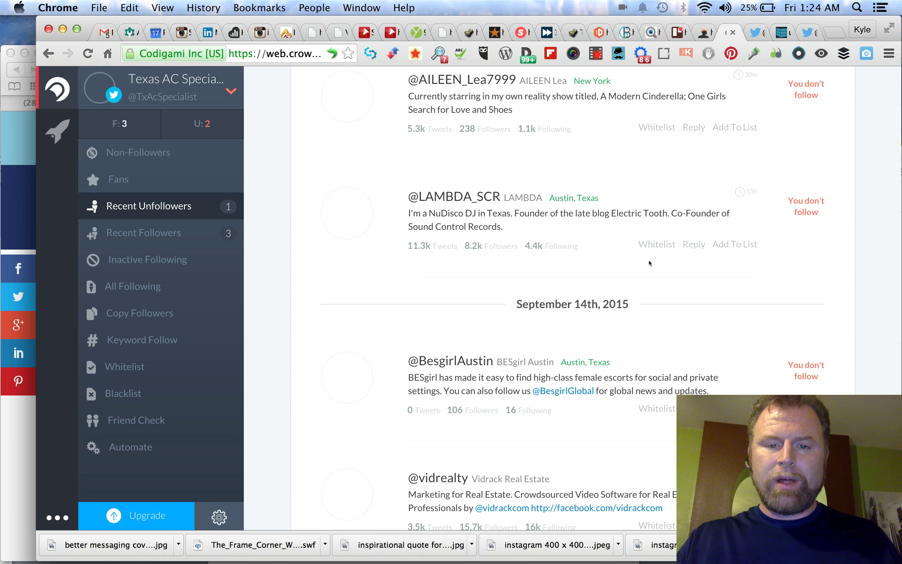
scroll(668, 262, "down", 4)
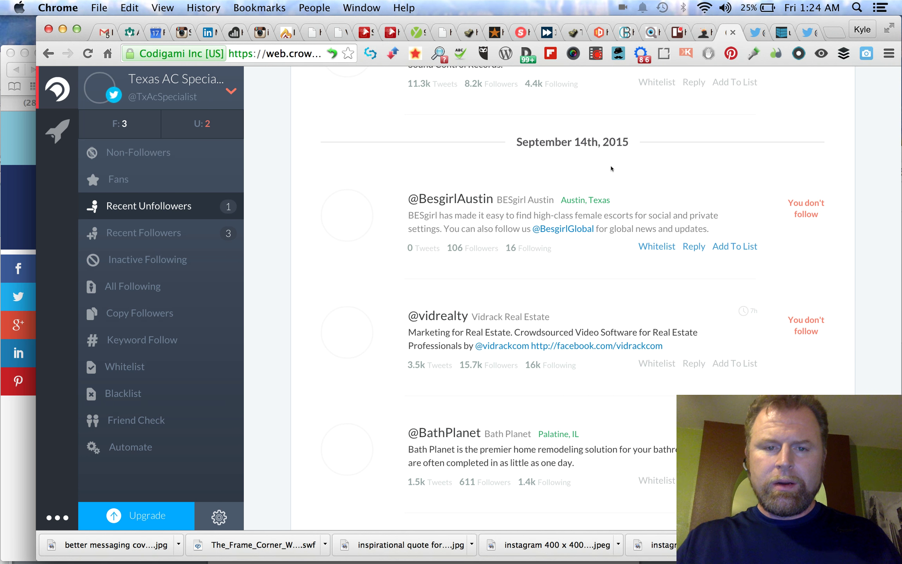
scroll(626, 224, "down", 3)
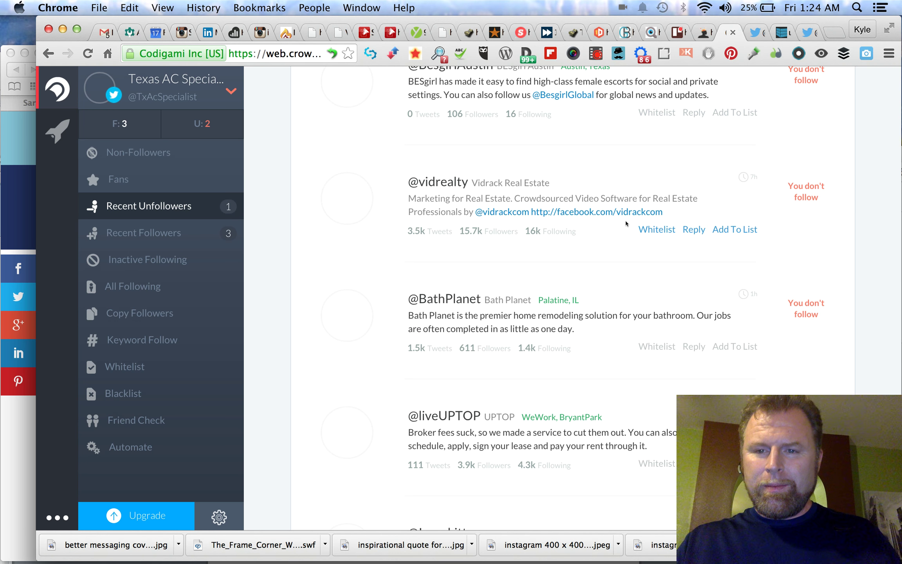
scroll(626, 224, "up", 1)
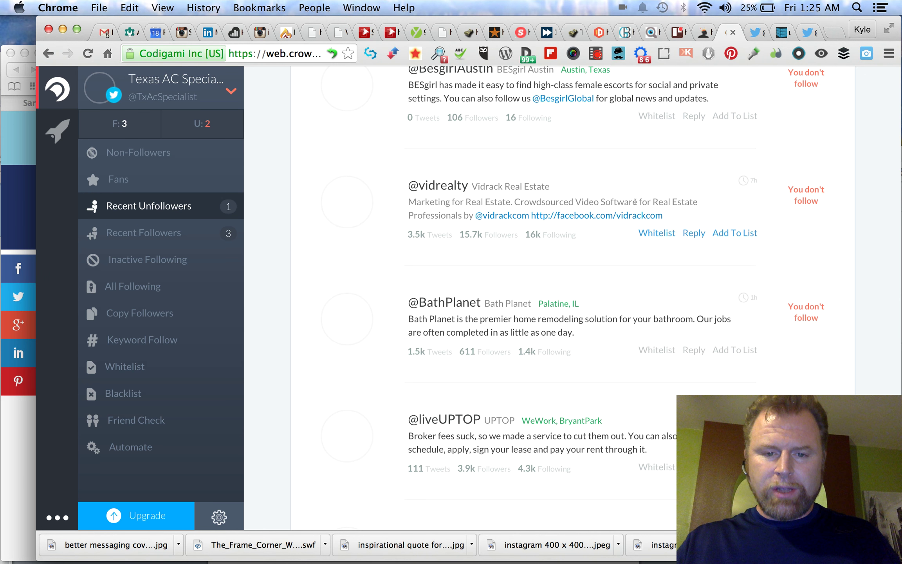
scroll(635, 202, "down", 3)
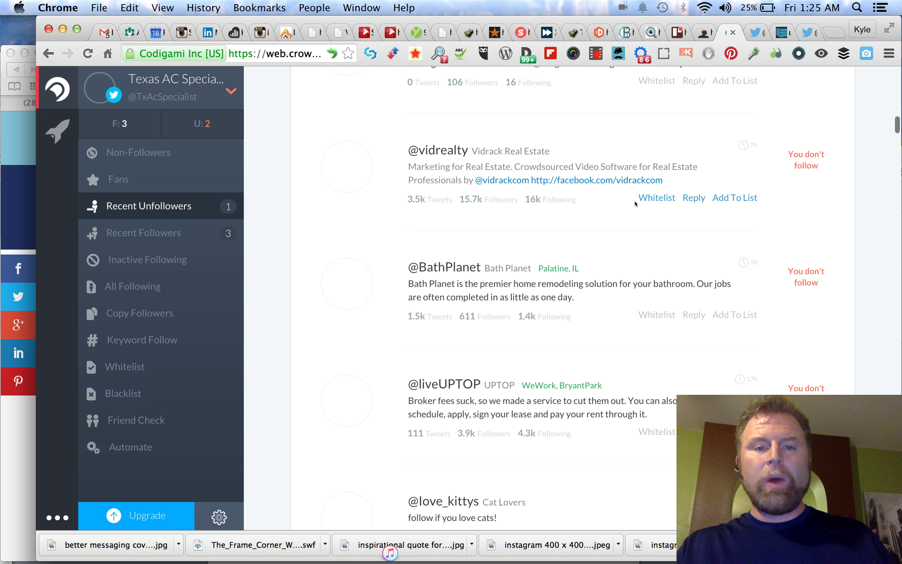
scroll(635, 202, "up", 1)
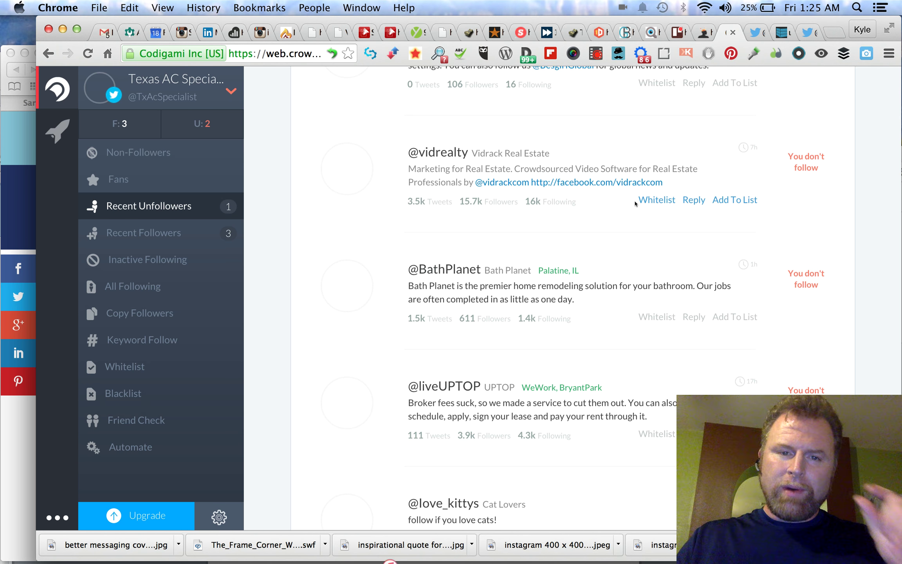
scroll(635, 203, "down", 1)
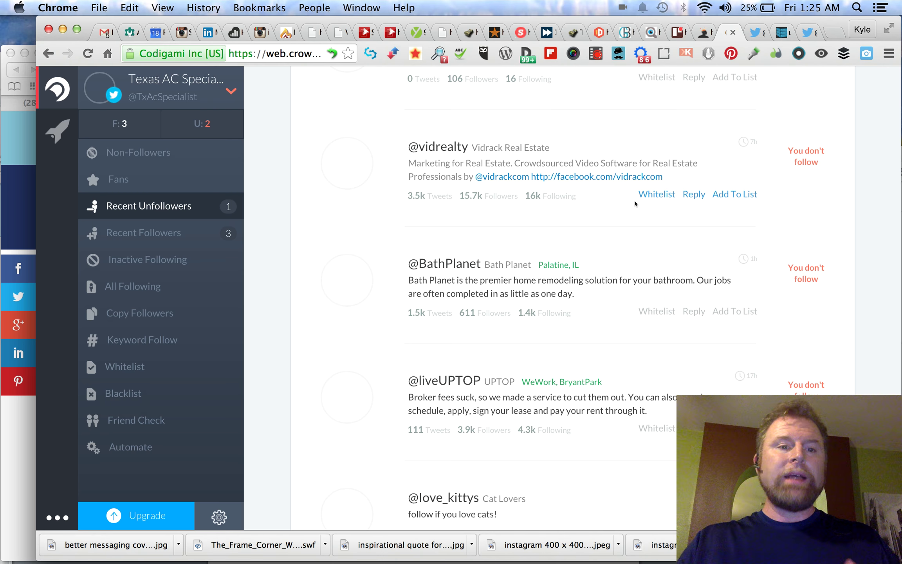
scroll(636, 201, "up", 1)
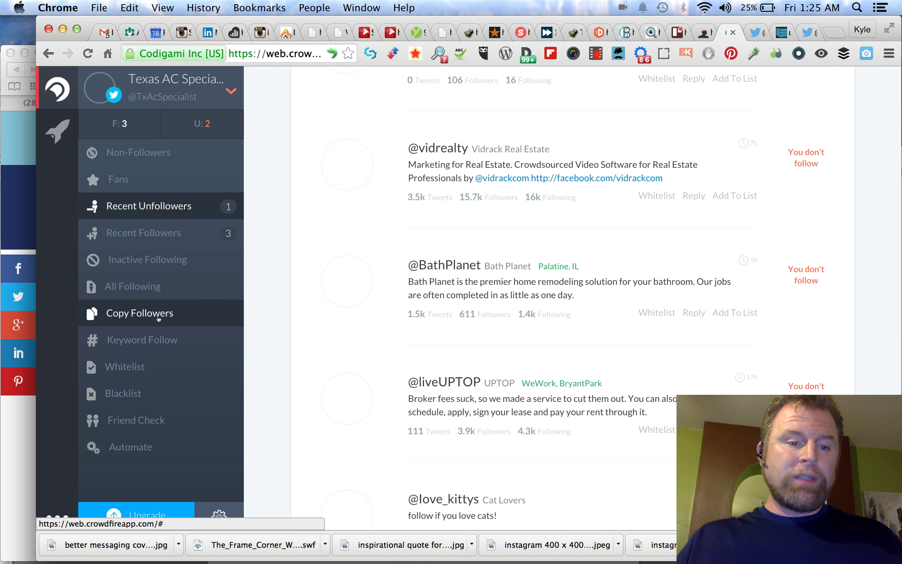
left_click(179, 315)
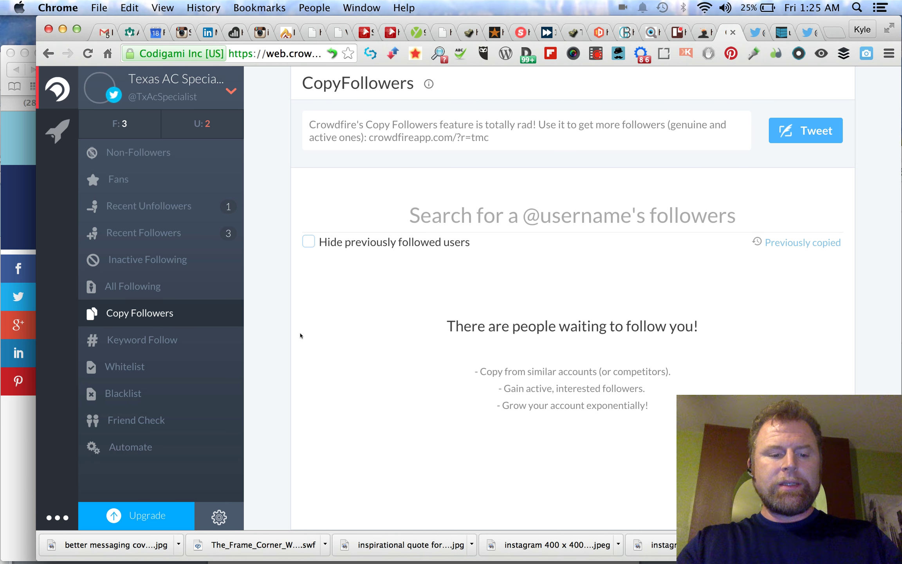
type("@")
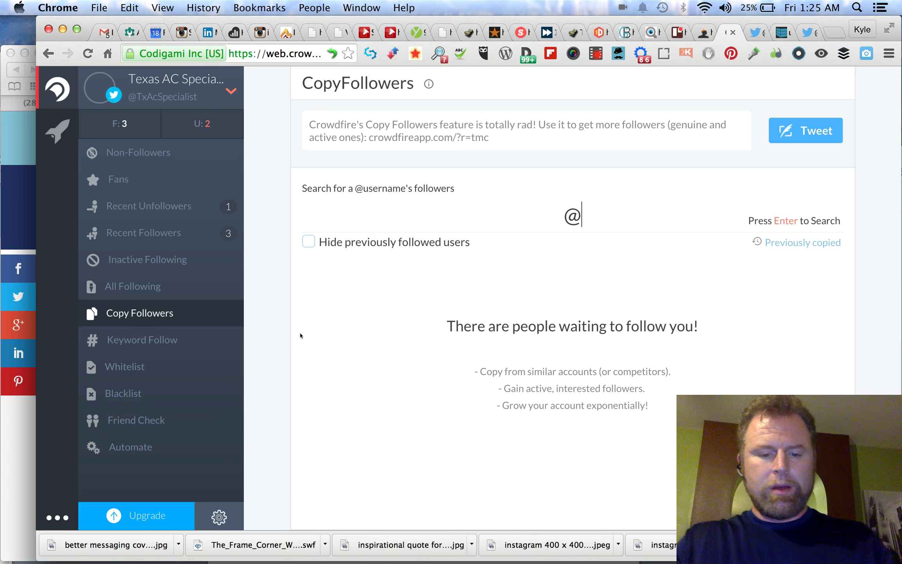
type("austin")
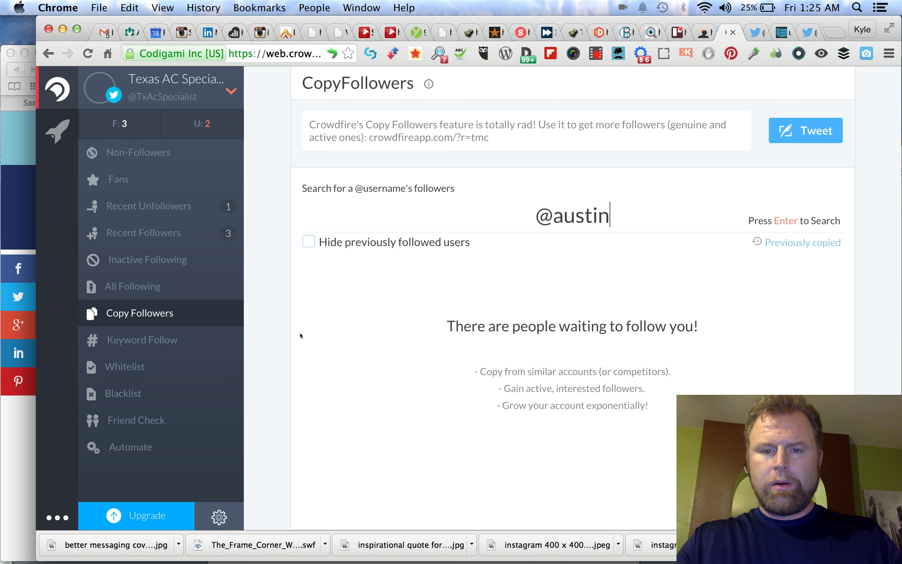
left_click(751, 33)
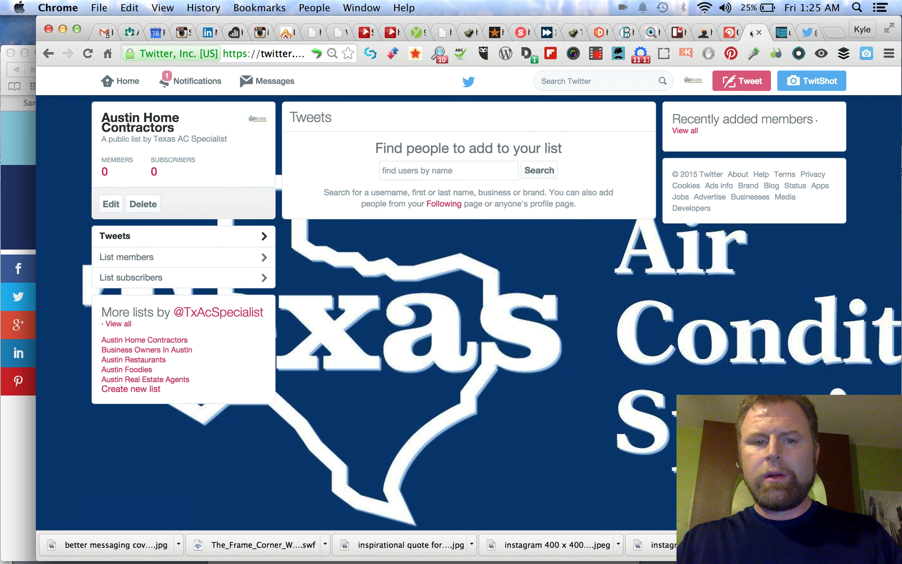
left_click(121, 79)
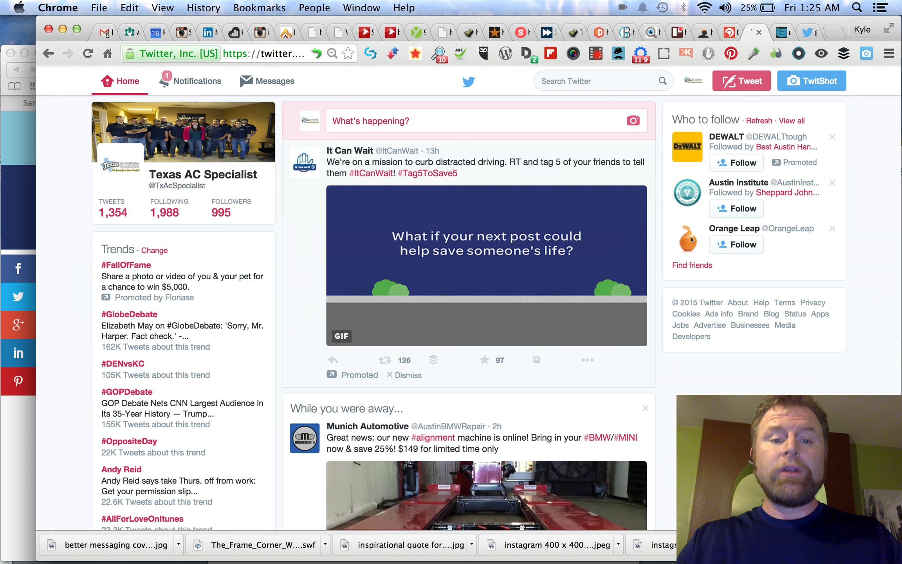
scroll(693, 385, "down", 5)
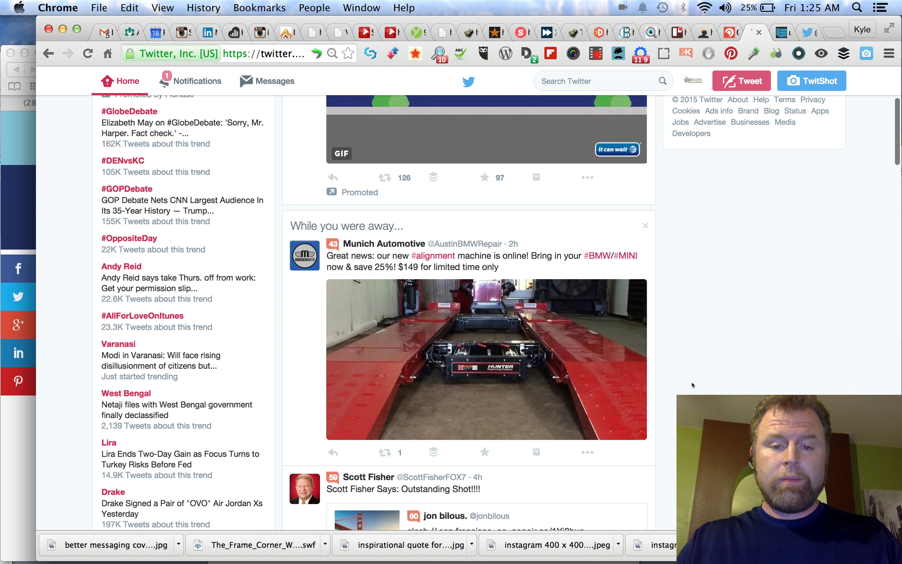
scroll(692, 385, "down", 7)
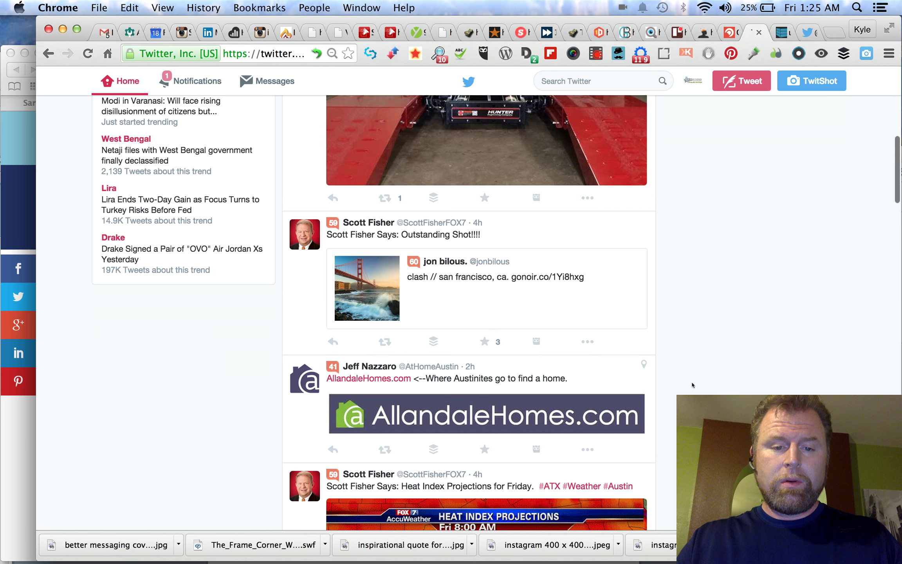
scroll(693, 385, "down", 5)
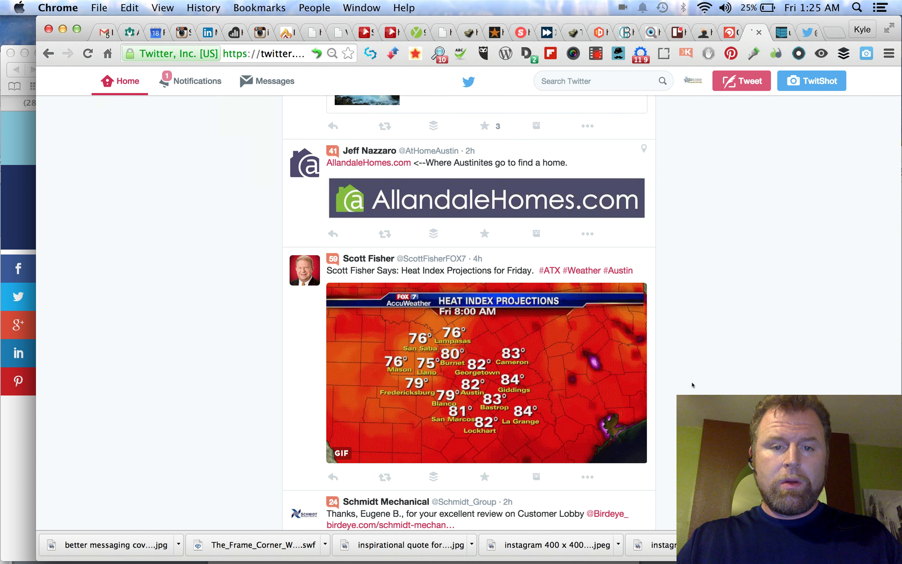
mouse_move(380, 154)
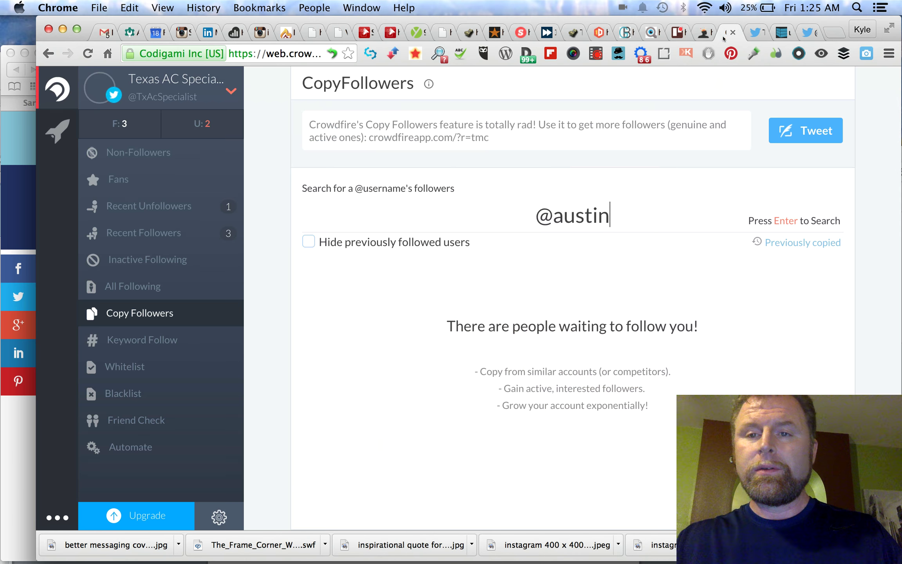
key("super+alt+Left")
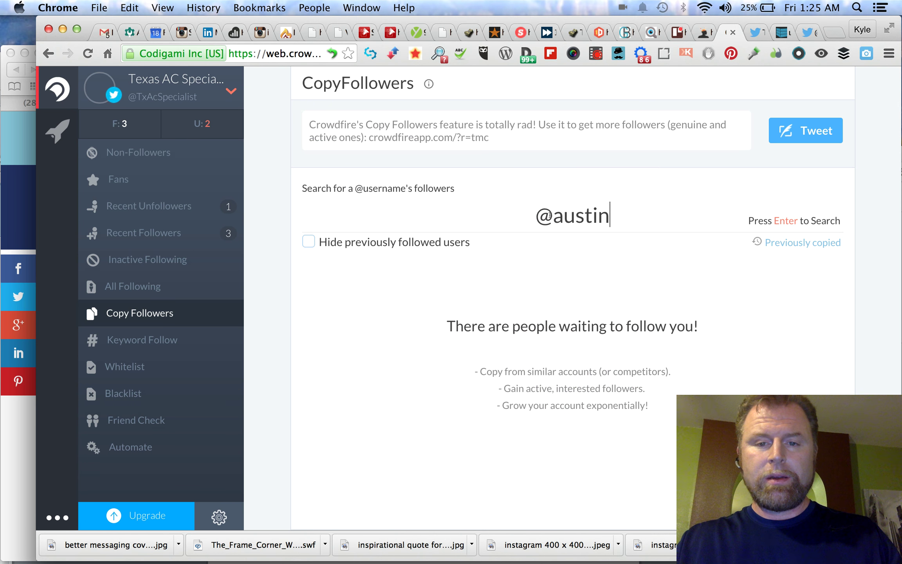
left_click(553, 215)
type("athome")
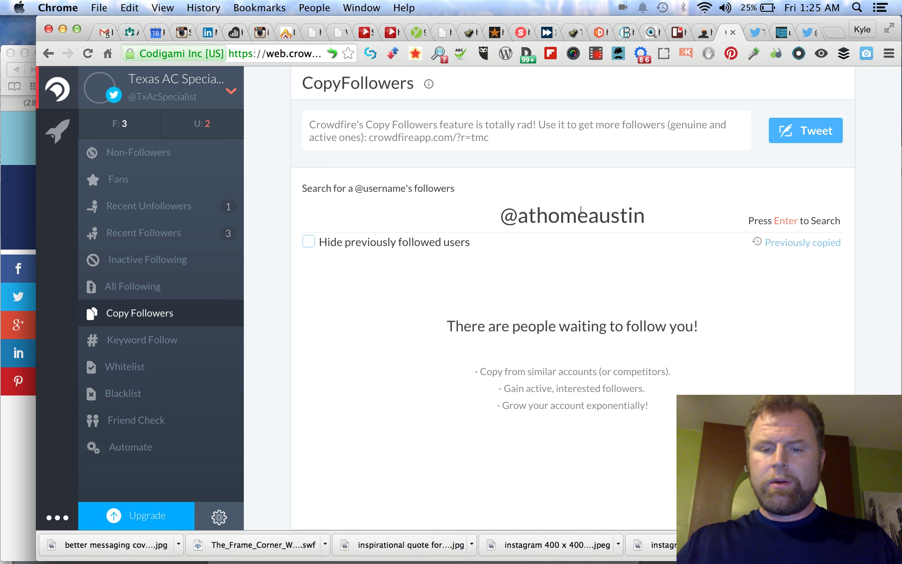
key("Return")
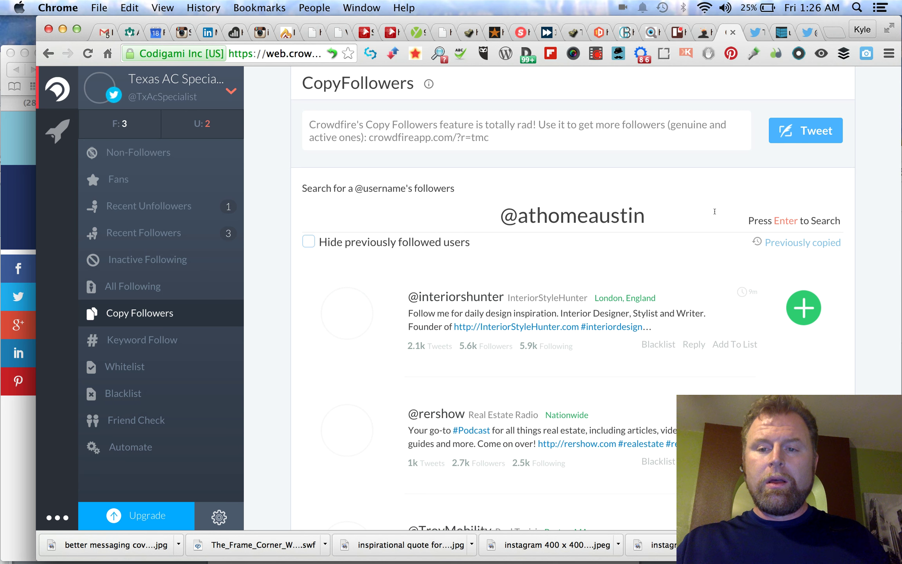
scroll(715, 211, "down", 5)
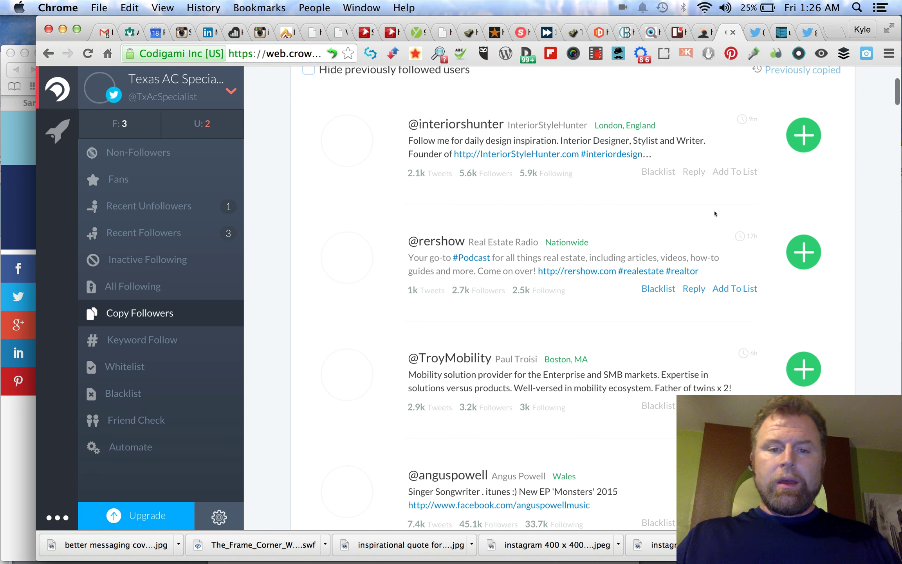
scroll(715, 213, "down", 4)
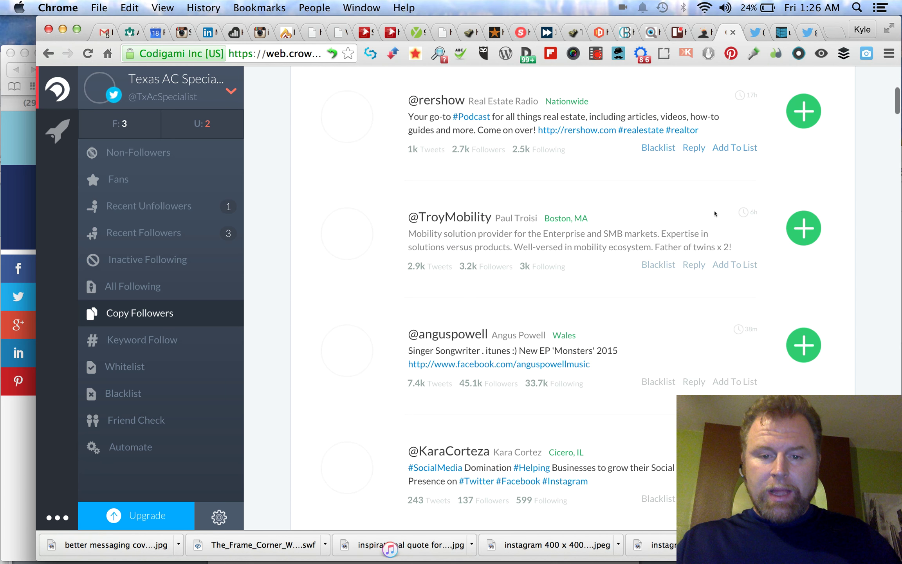
scroll(714, 214, "down", 10)
scroll(713, 211, "up", 19)
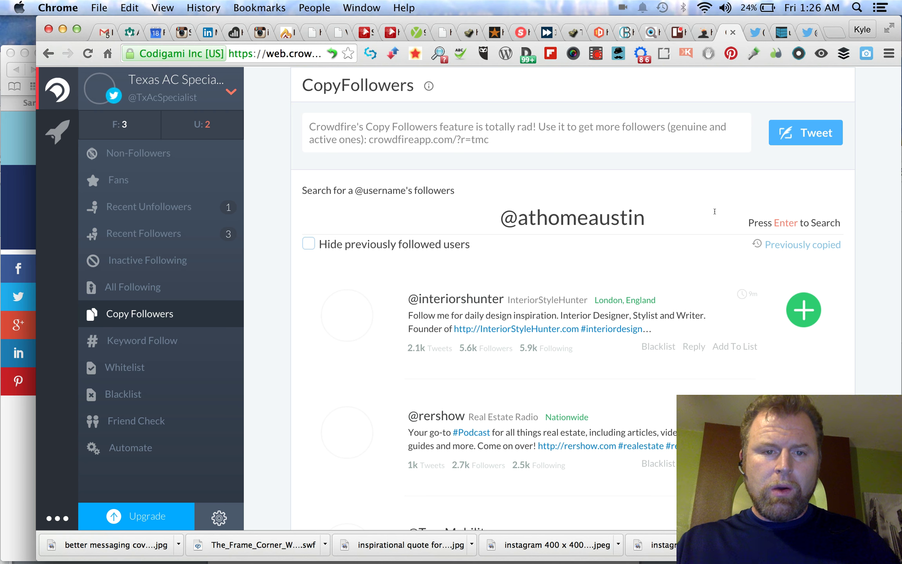
scroll(713, 212, "down", 1)
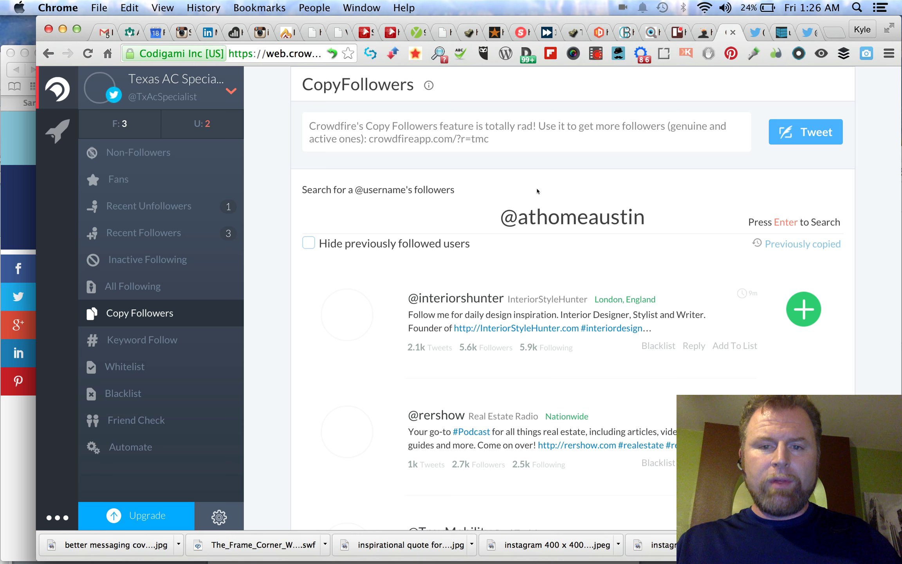
scroll(688, 210, "down", 2)
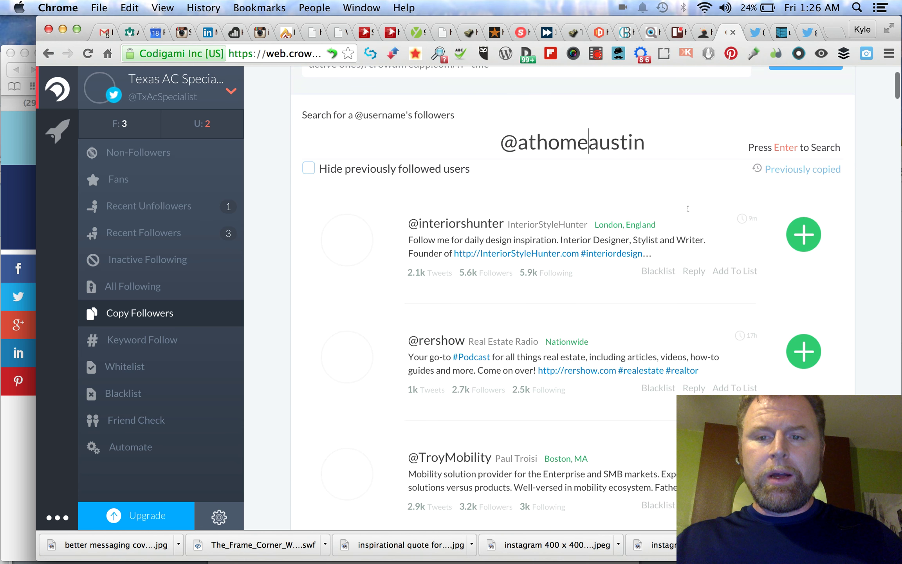
scroll(688, 214, "down", 14)
scroll(688, 214, "down", 2)
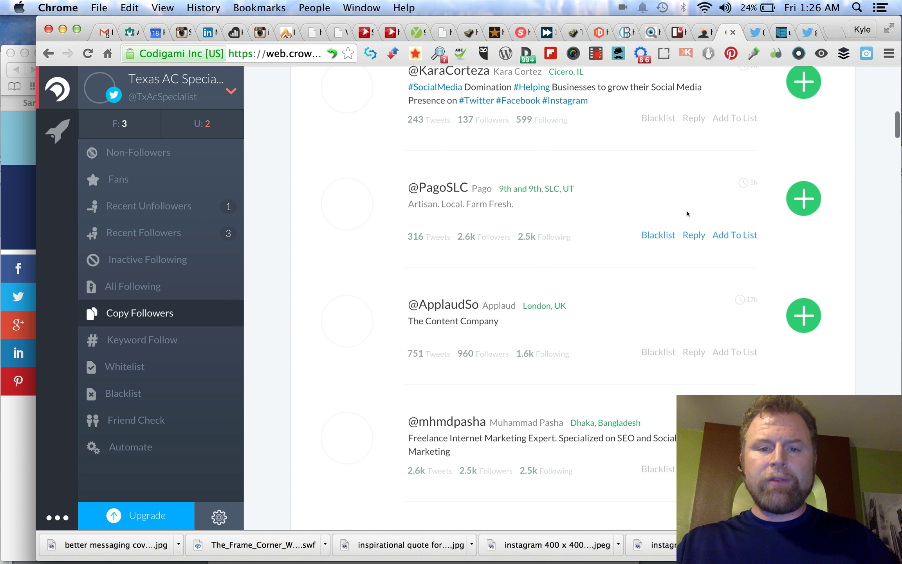
scroll(688, 213, "down", 6)
scroll(688, 213, "down", 10)
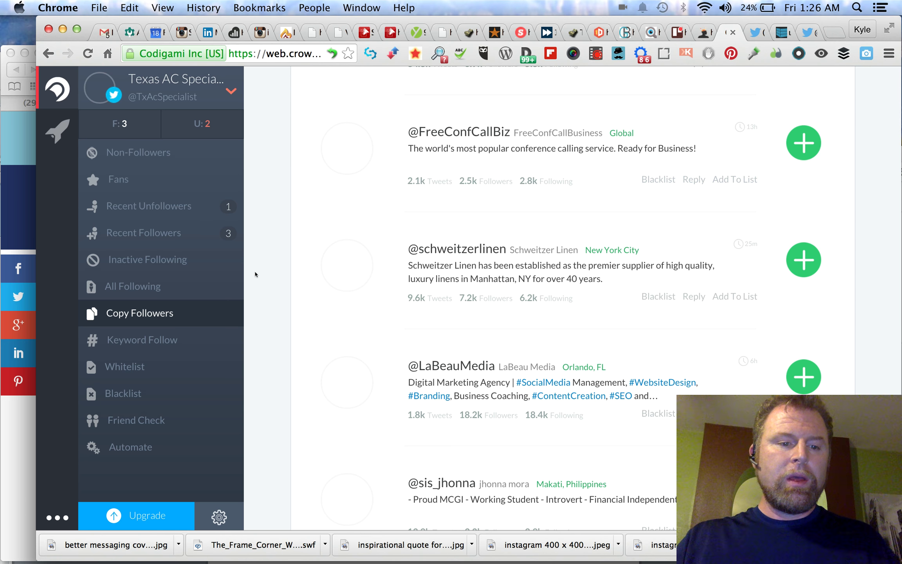
left_click(131, 372)
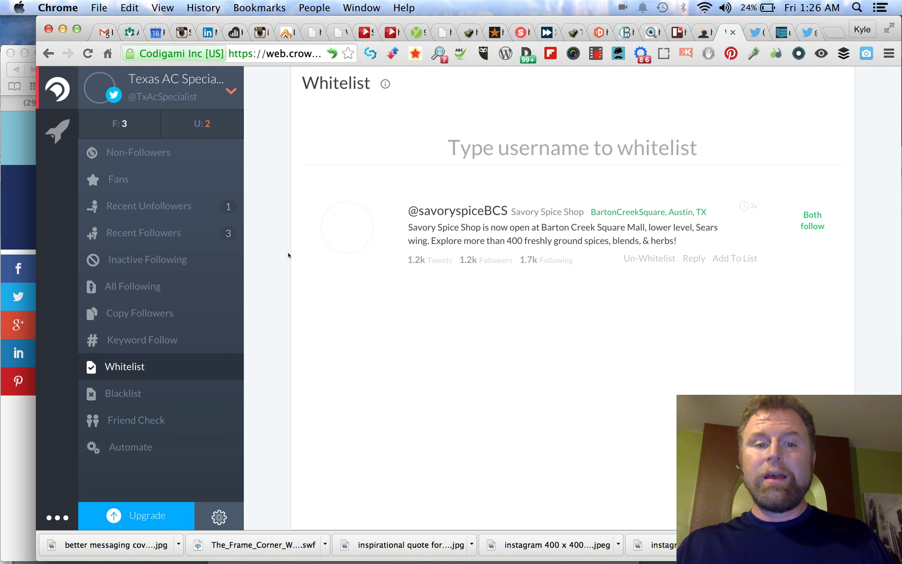
left_click(49, 53)
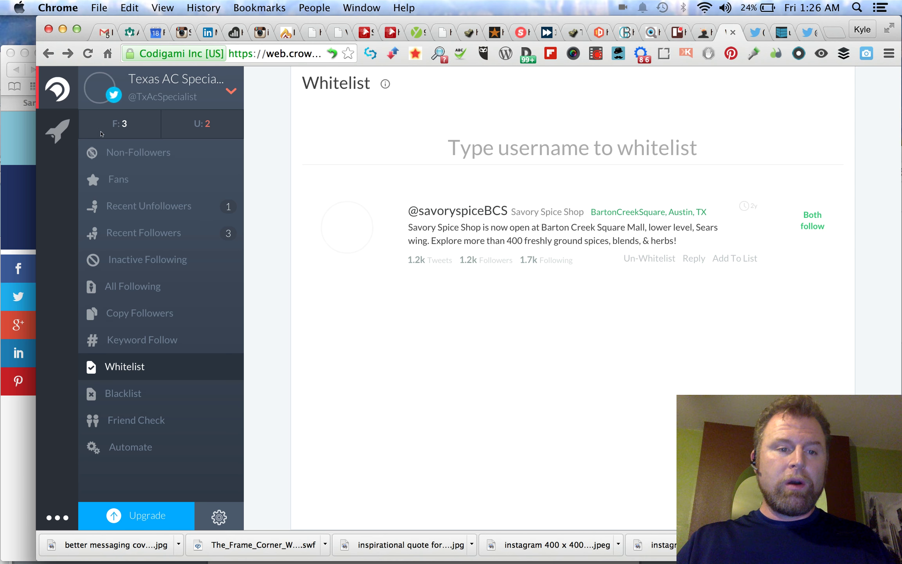
left_click(101, 148)
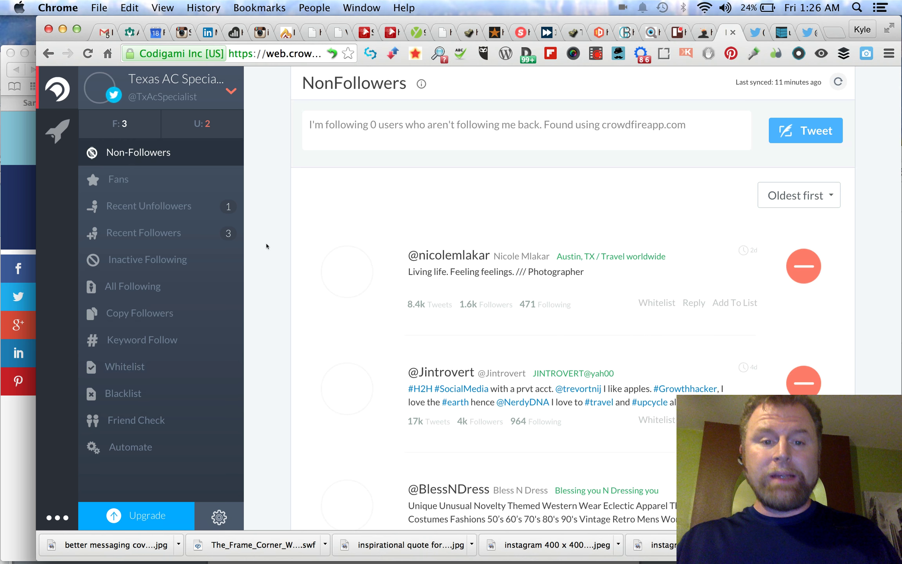
scroll(266, 246, "down", 10)
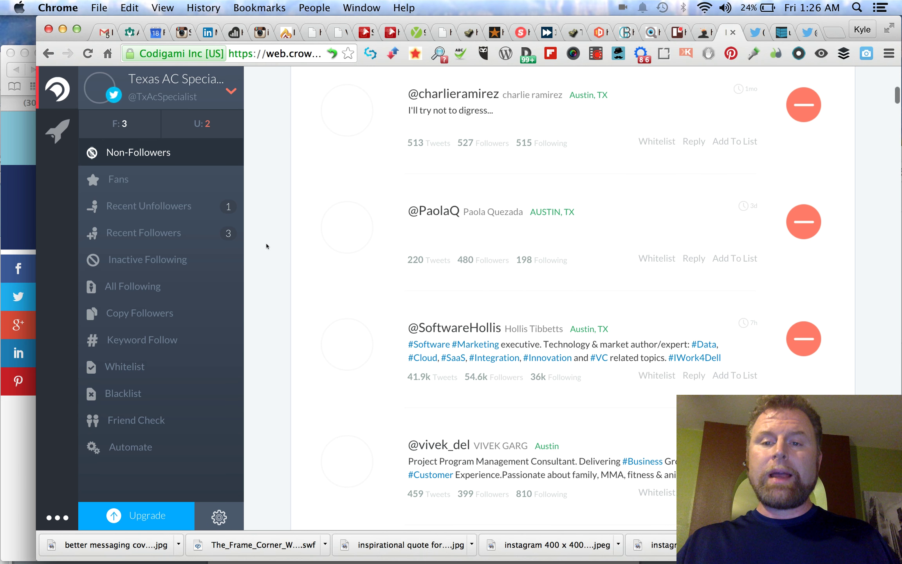
scroll(267, 246, "up", 5)
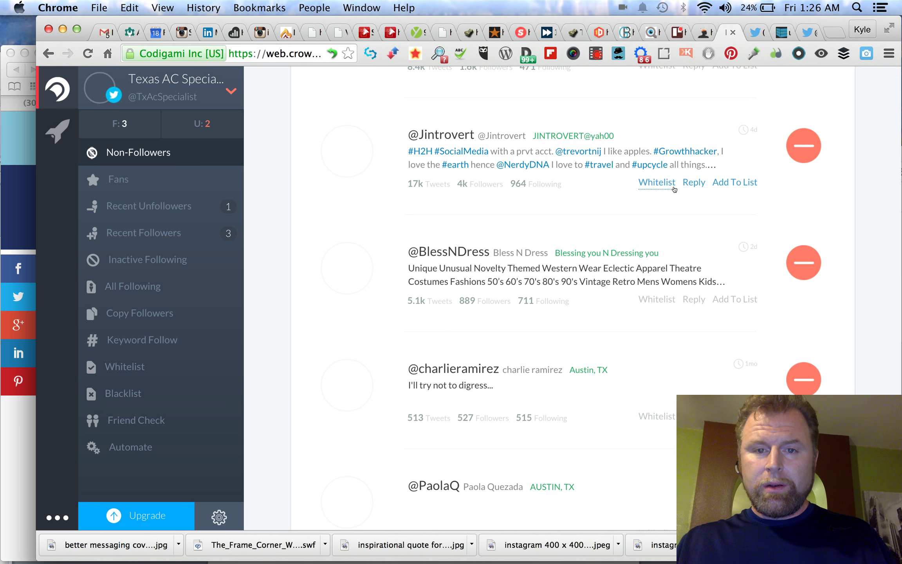
scroll(671, 320, "down", 5)
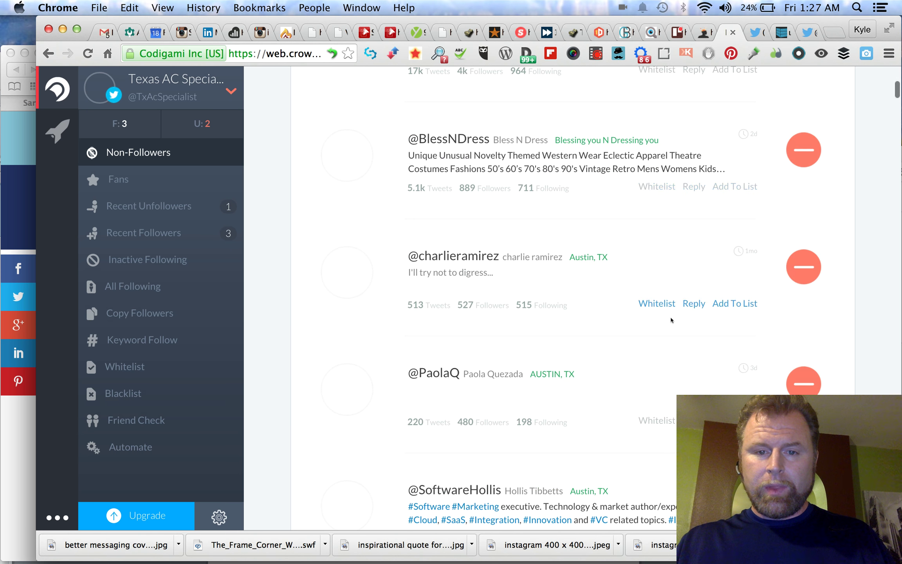
scroll(671, 321, "down", 7)
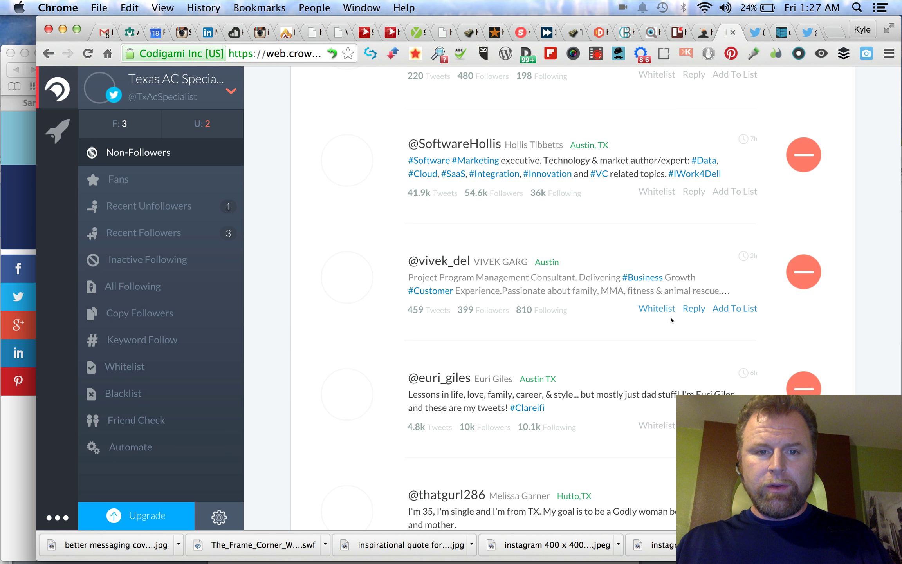
scroll(671, 322, "down", 2)
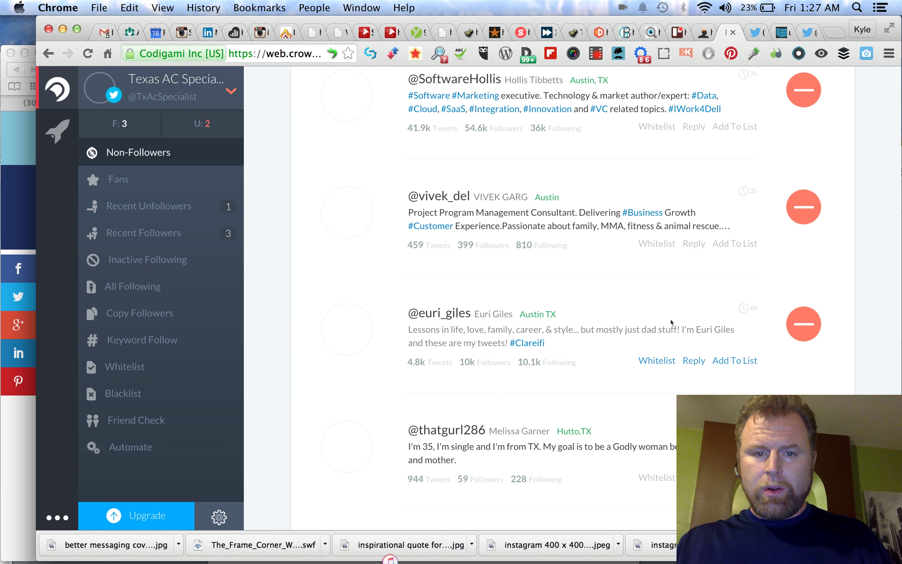
scroll(671, 321, "down", 3)
scroll(671, 322, "down", 3)
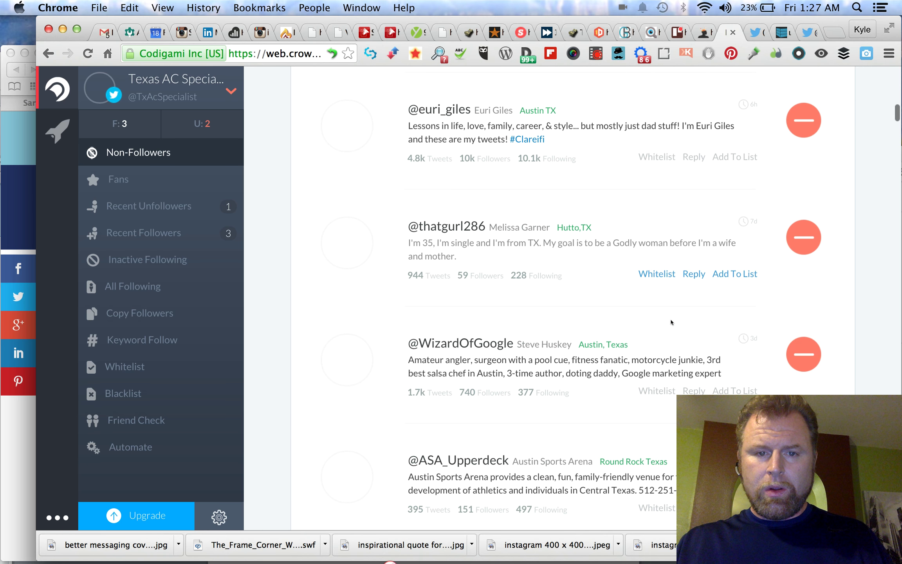
scroll(671, 322, "down", 2)
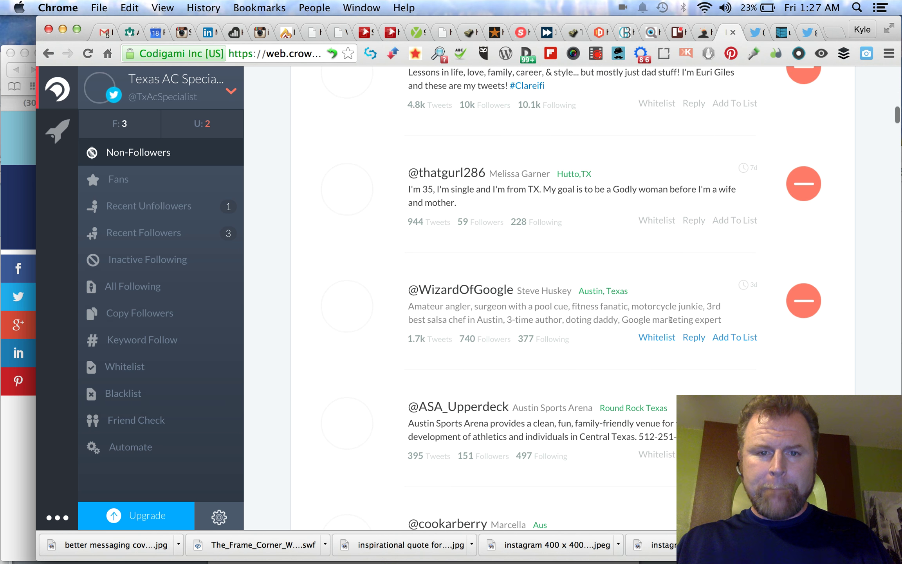
scroll(671, 320, "down", 3)
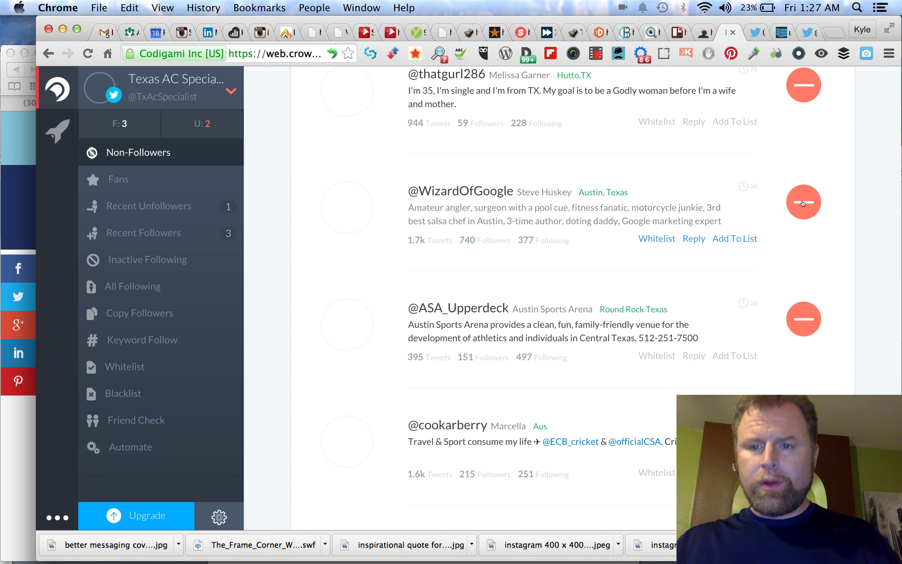
left_click(651, 238)
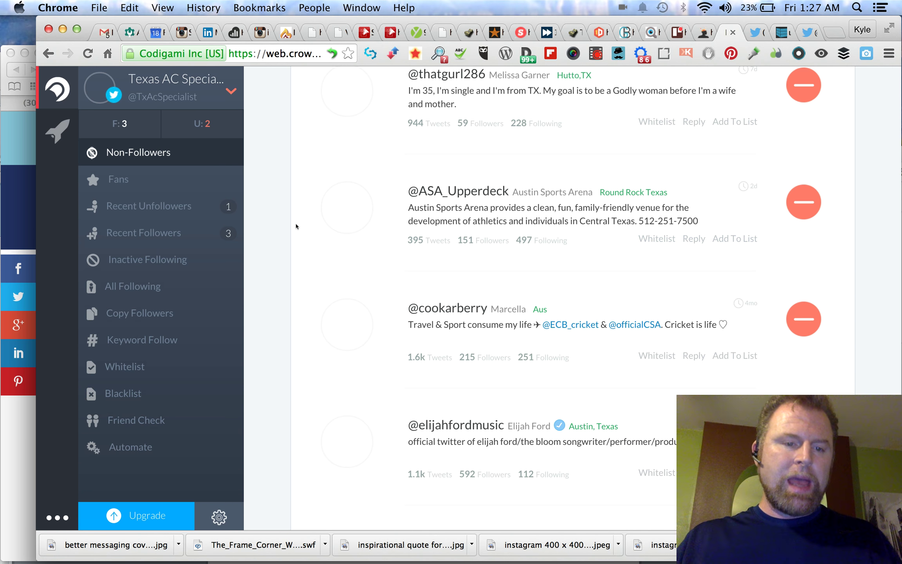
left_click(595, 54)
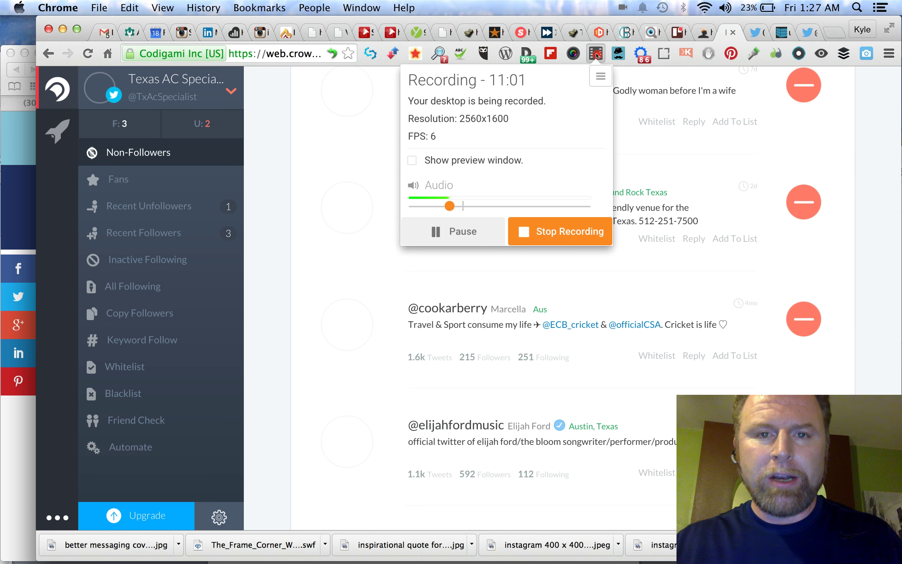